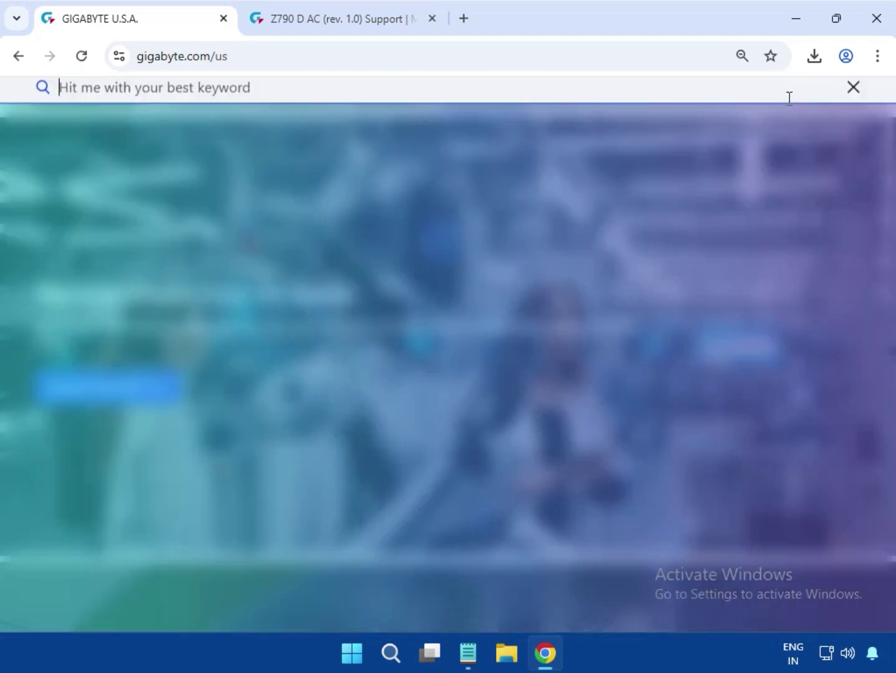
- Search the GIGABYTE site for "Z790 D AX" and open the Z790 D AX (rev. 1.0) product page
text(Z790 D AX)
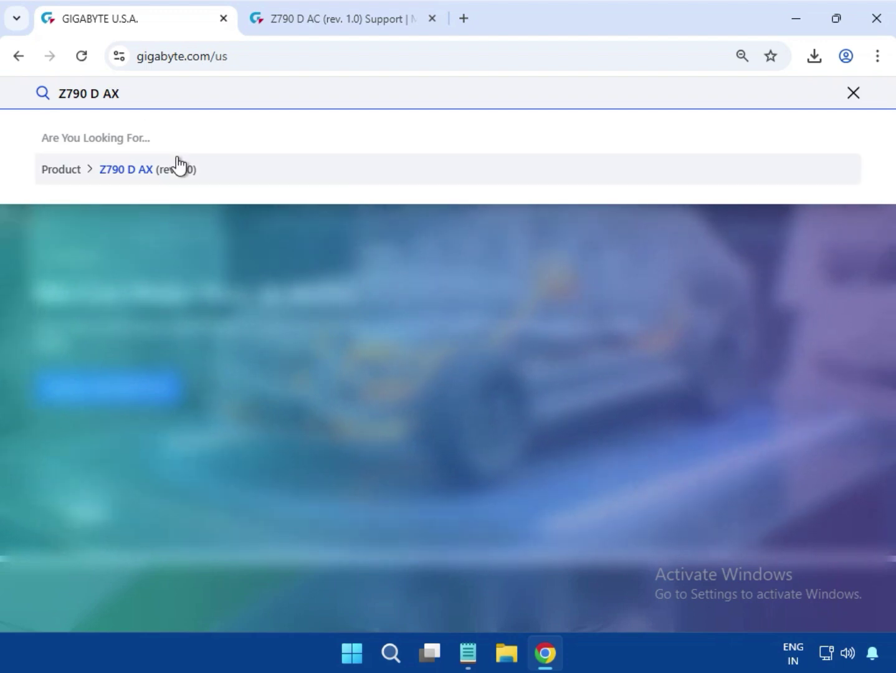
key(Return)
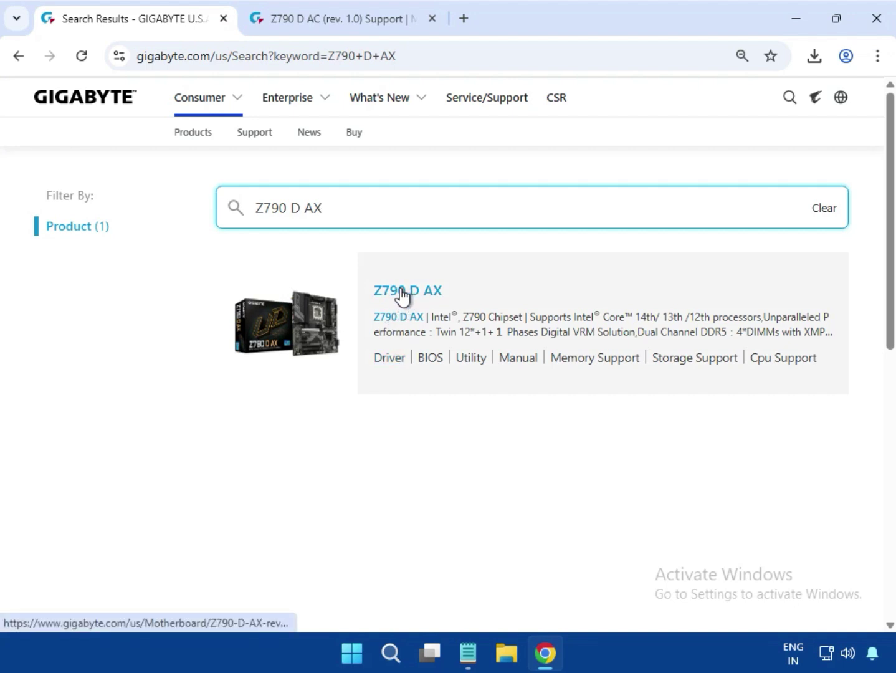
click(401, 289)
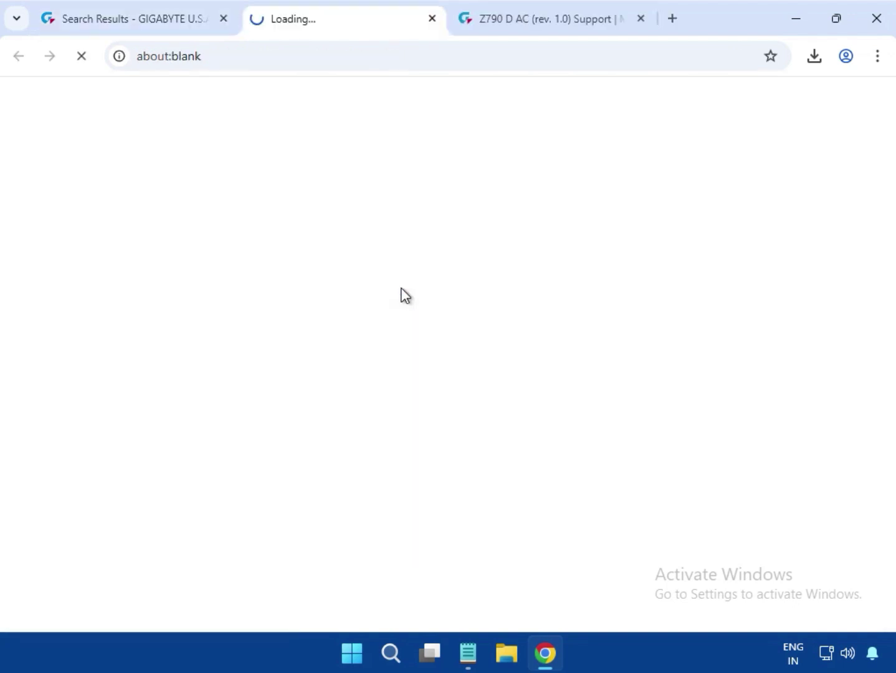
mouse_move(554, 665)
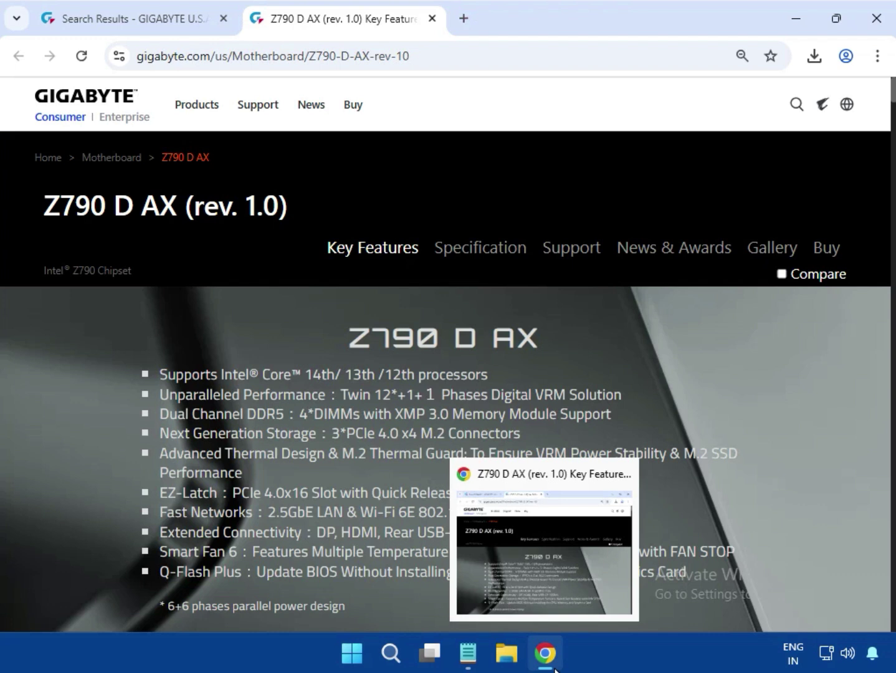
click(538, 536)
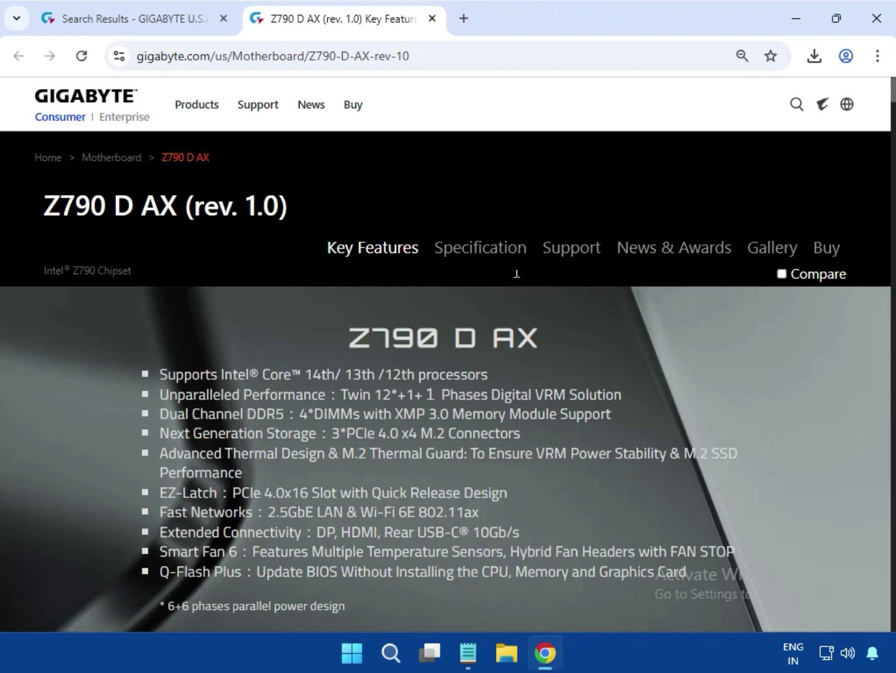
- Open the motherboard's Support downloads and filter the drivers to Windows 11 64bit
click(569, 250)
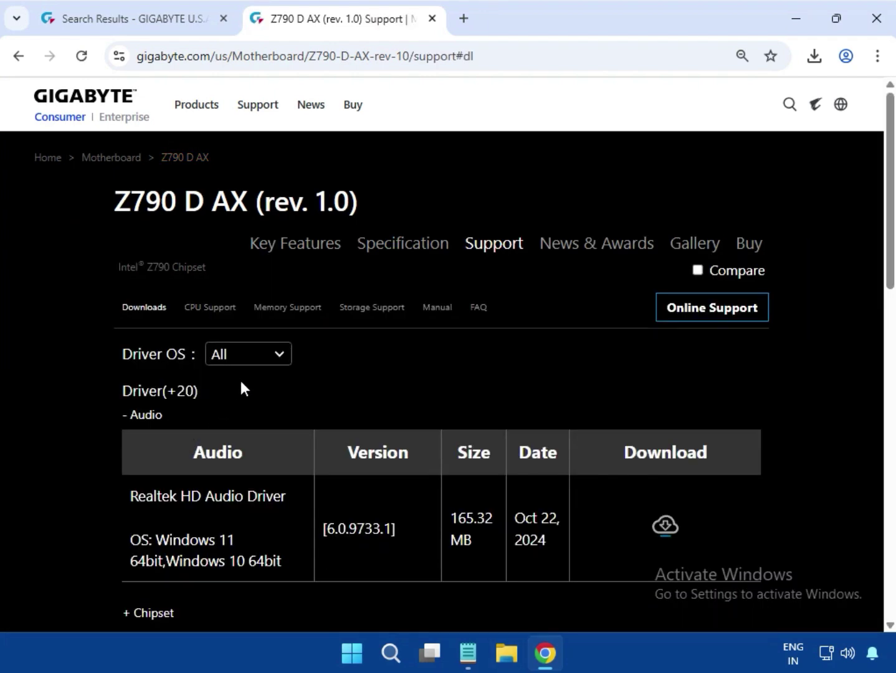
click(254, 368)
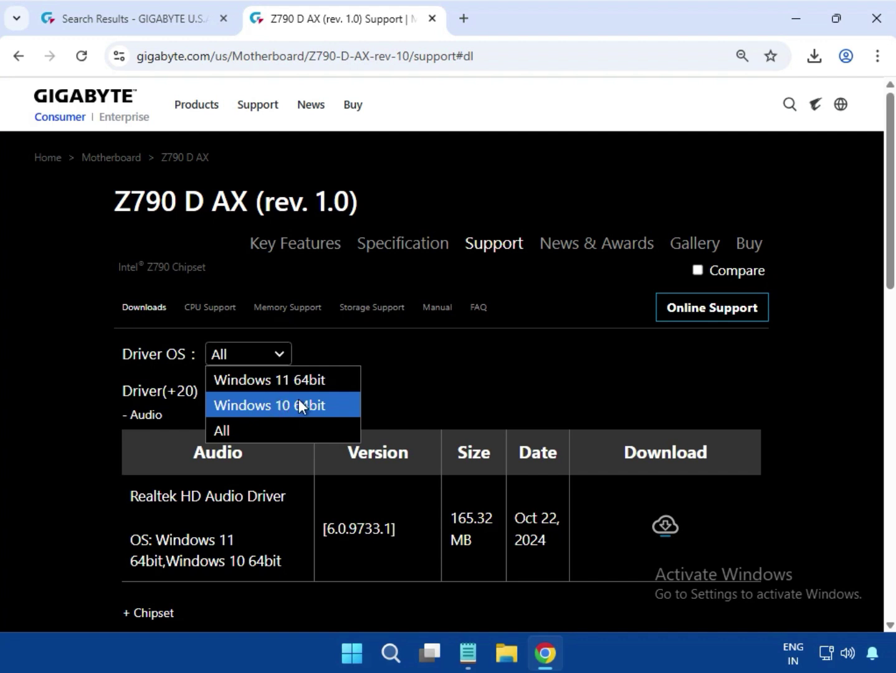
click(302, 382)
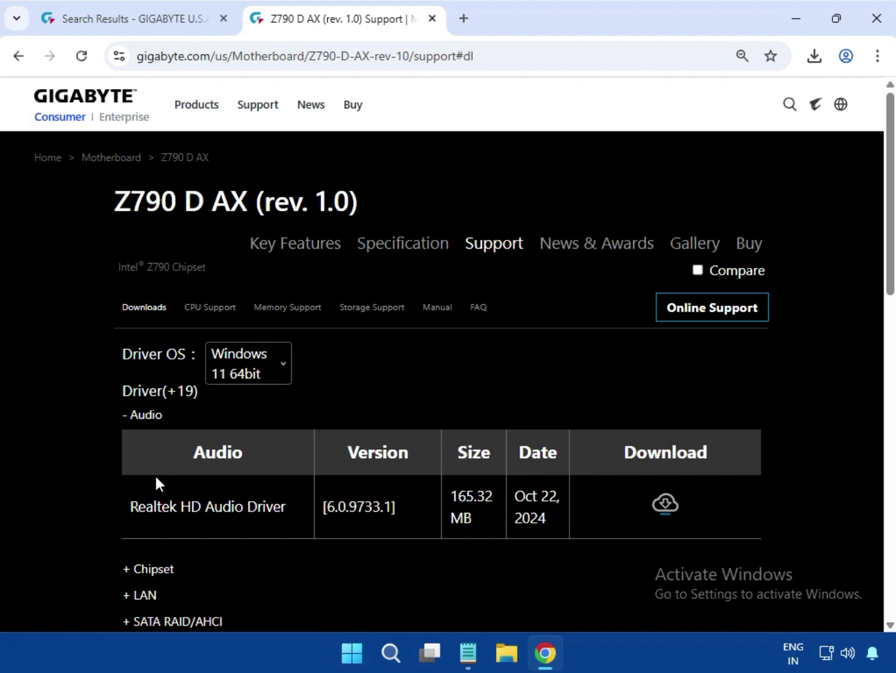
- Download the Realtek HD Audio Driver version 6.0.9733.1 from the Audio section
drag(133, 422, 130, 417)
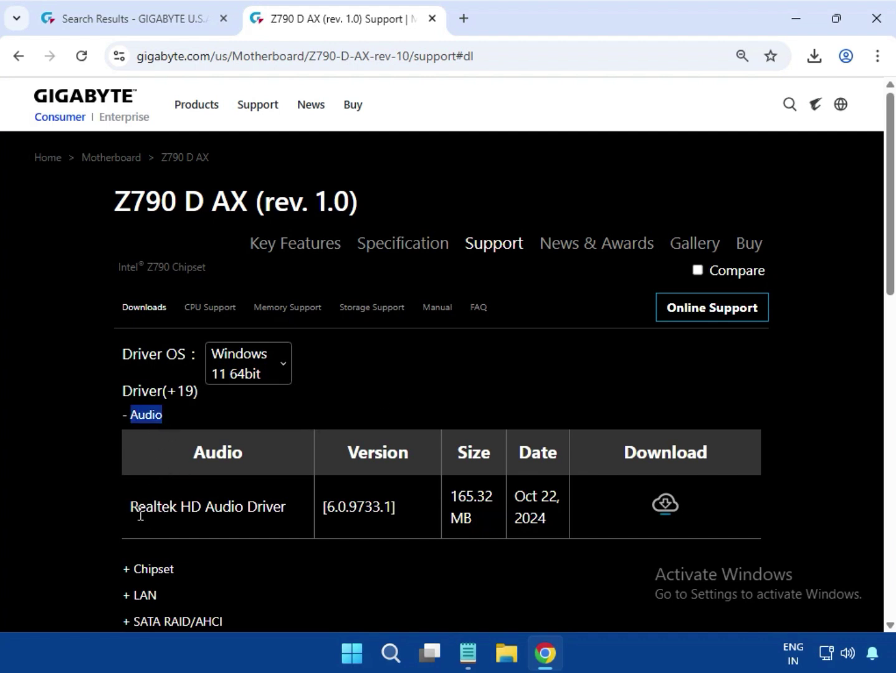
drag(140, 514, 247, 515)
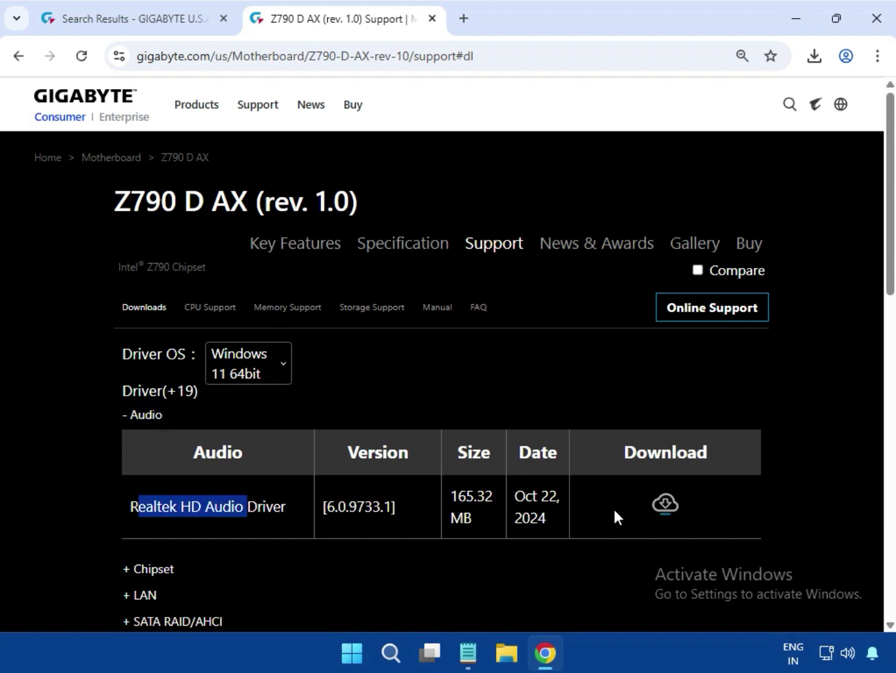
click(664, 506)
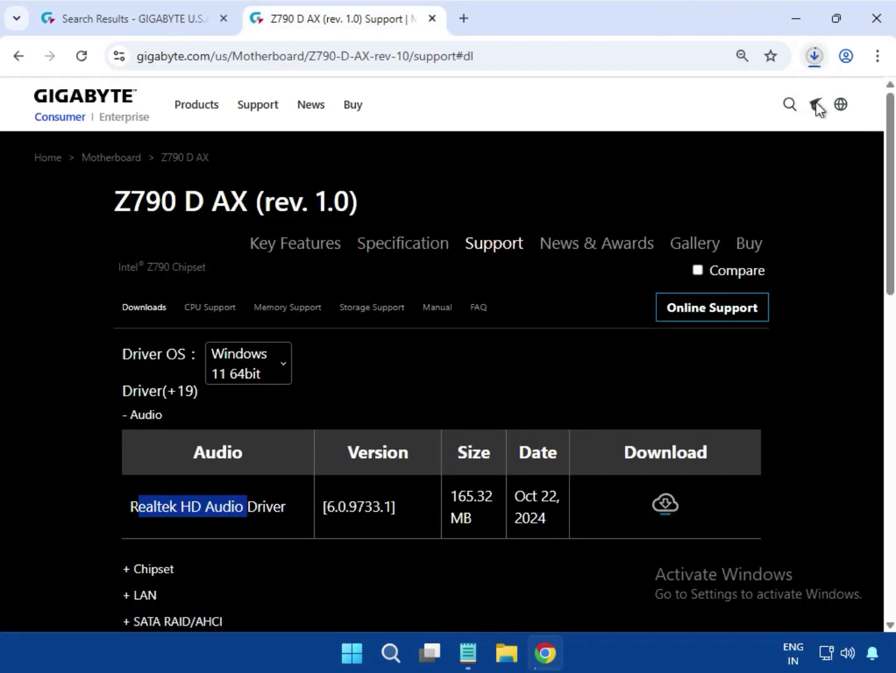
- Run the installer inside the downloaded mb_driver_612_realtekdch_6.0.9733.1 (5).zip, allow it to make changes, and close the archive
click(816, 58)
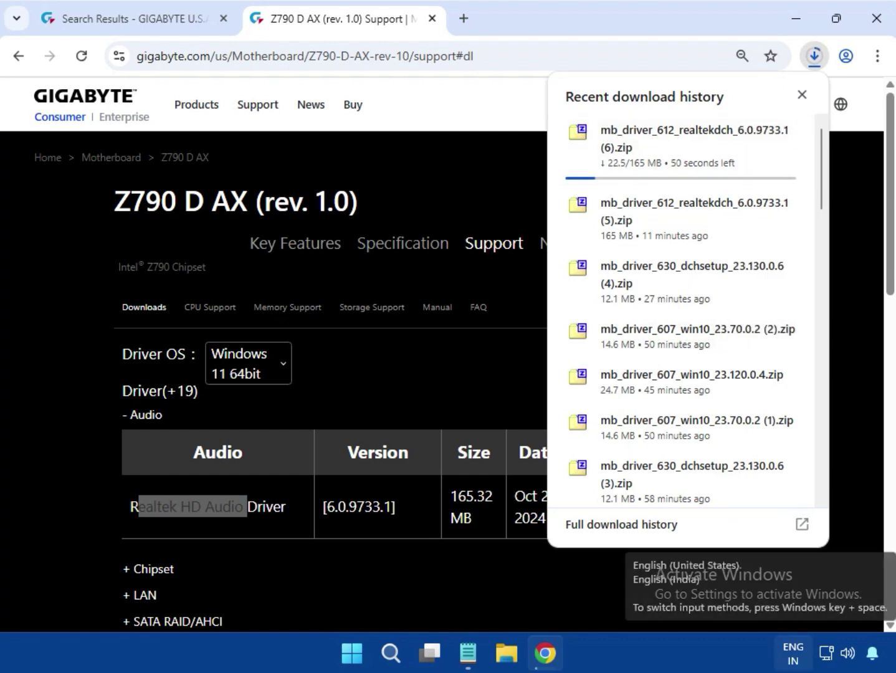
scroll(648, 221, down, 1)
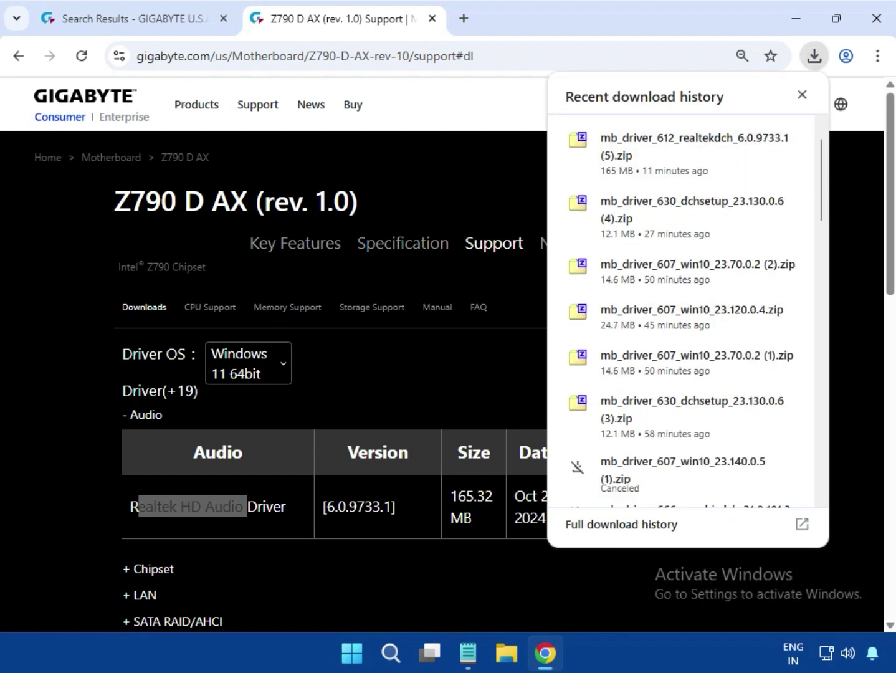
click(646, 154)
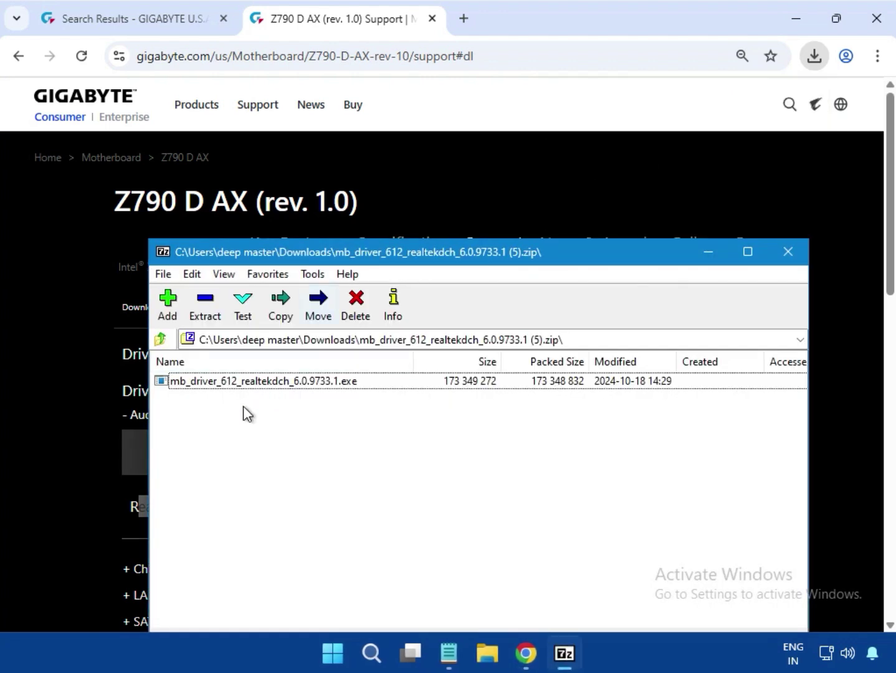
double_click(253, 381)
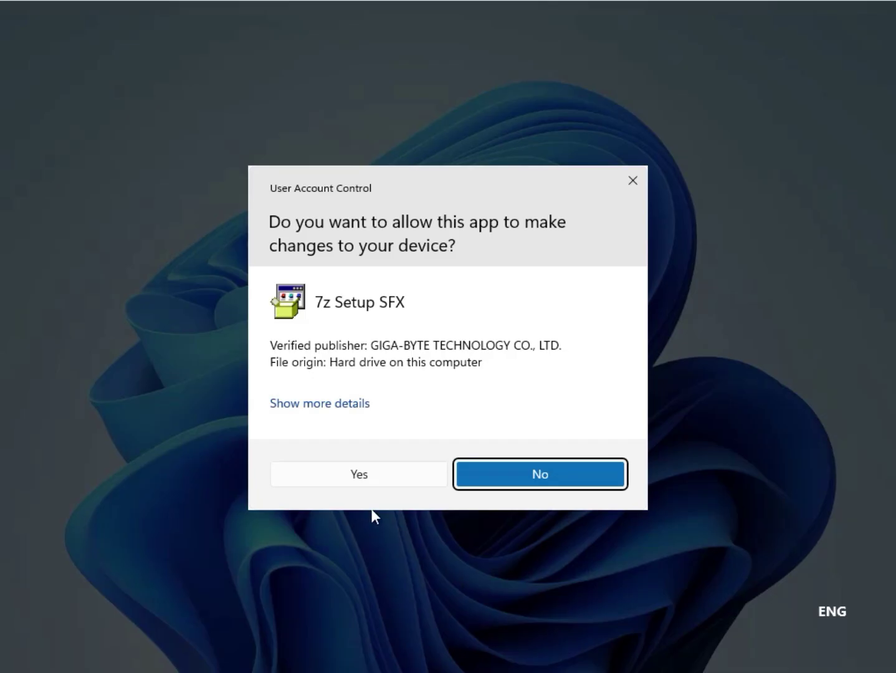
click(350, 478)
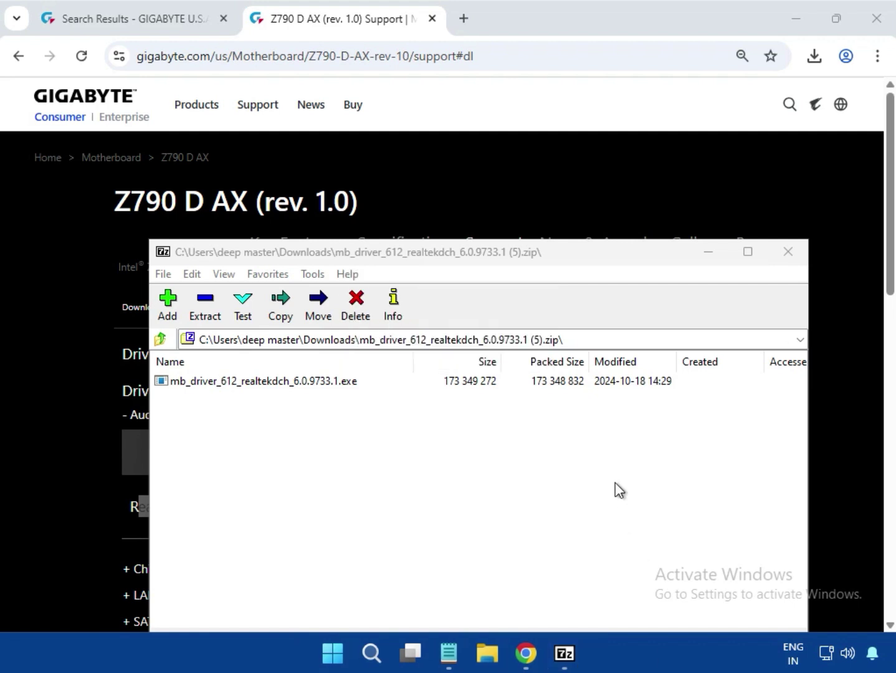
click(797, 258)
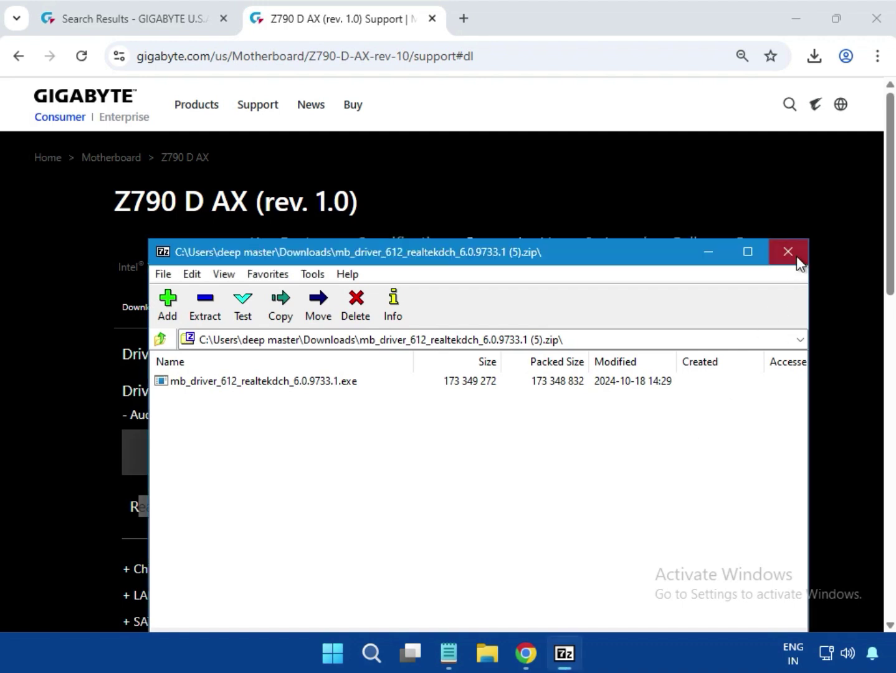
click(796, 260)
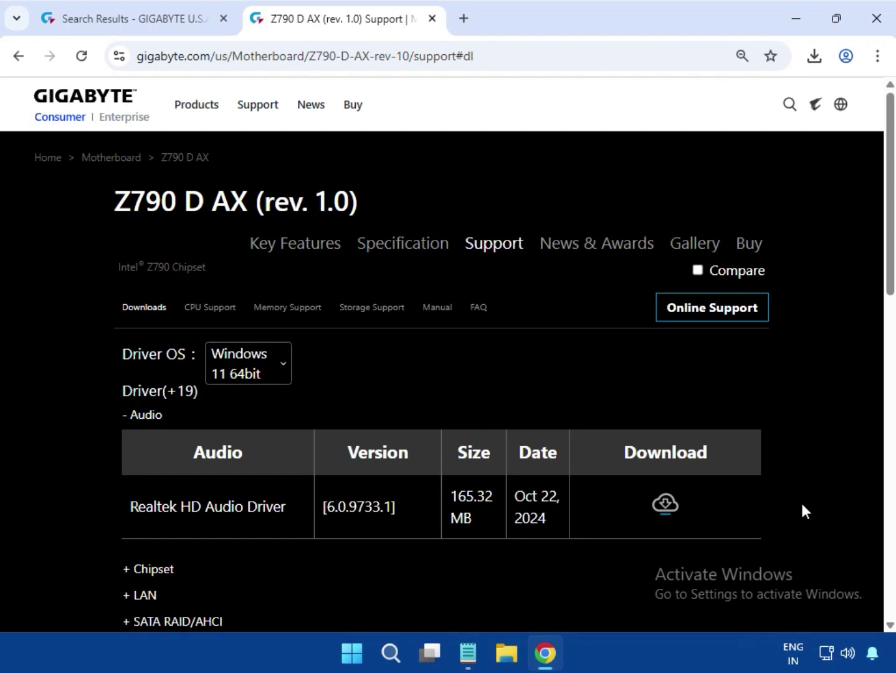
- Expand the Chipset drivers and download the Intel Serial I/O driver version 30.100.2221.20
drag(183, 569, 129, 566)
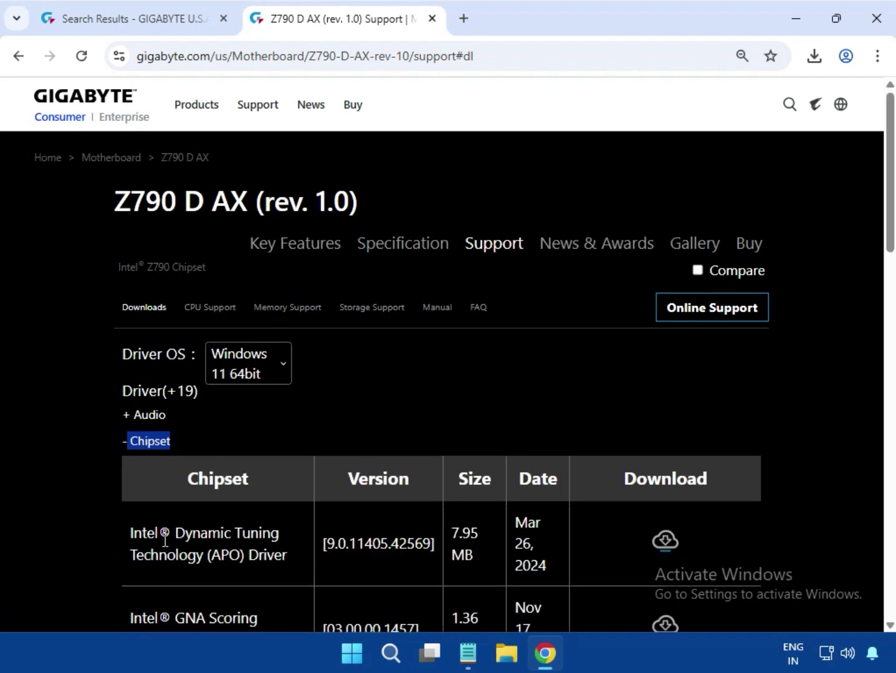
scroll(165, 541, down, 4)
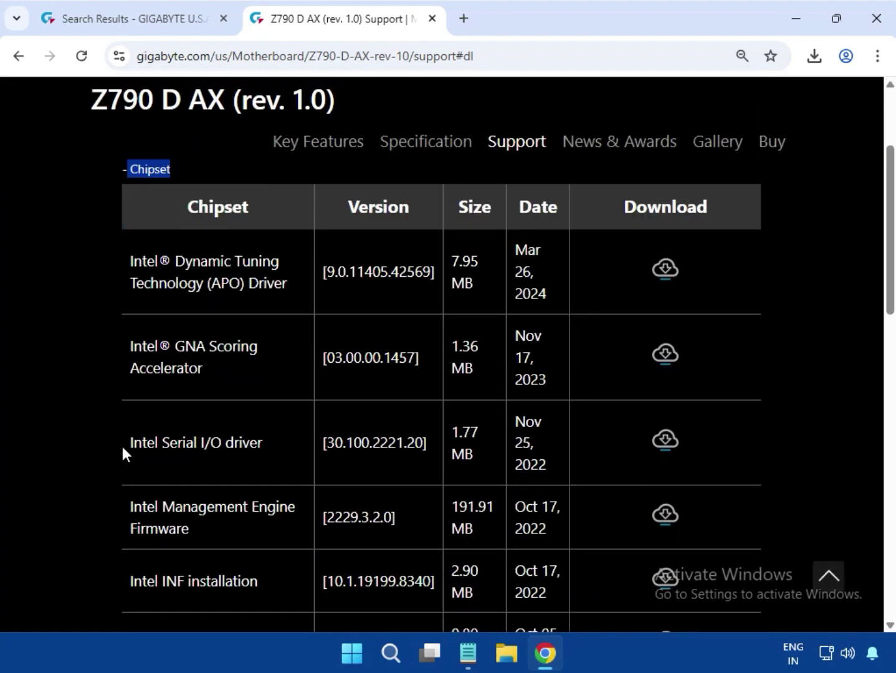
drag(127, 446, 270, 457)
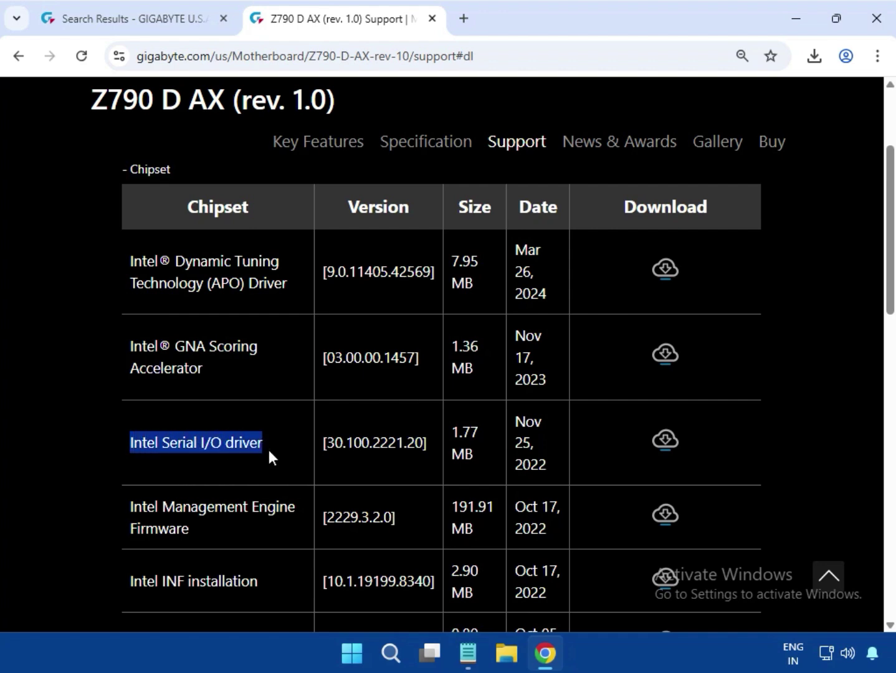
click(669, 446)
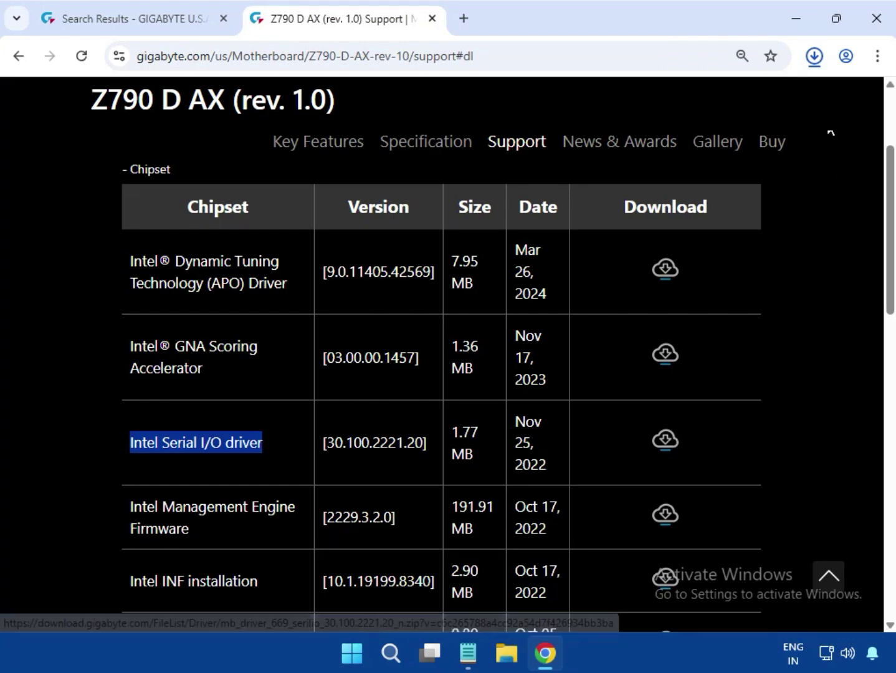
- Run 669_30.100.2221.20_SETUPSERIALIO.EXE from the downloaded archive, allow it to make changes, and close the archive after installation
click(818, 62)
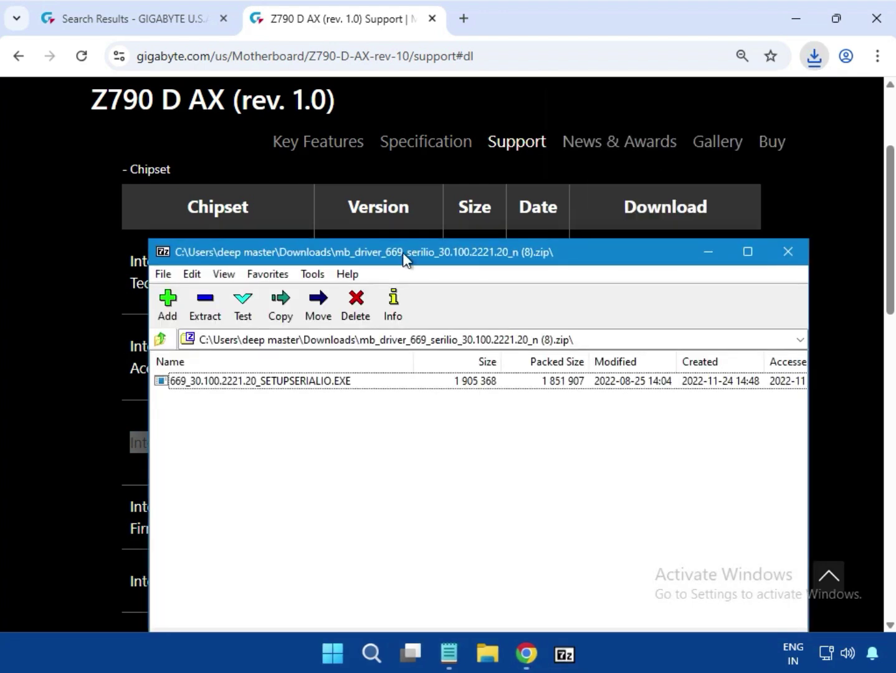
double_click(338, 382)
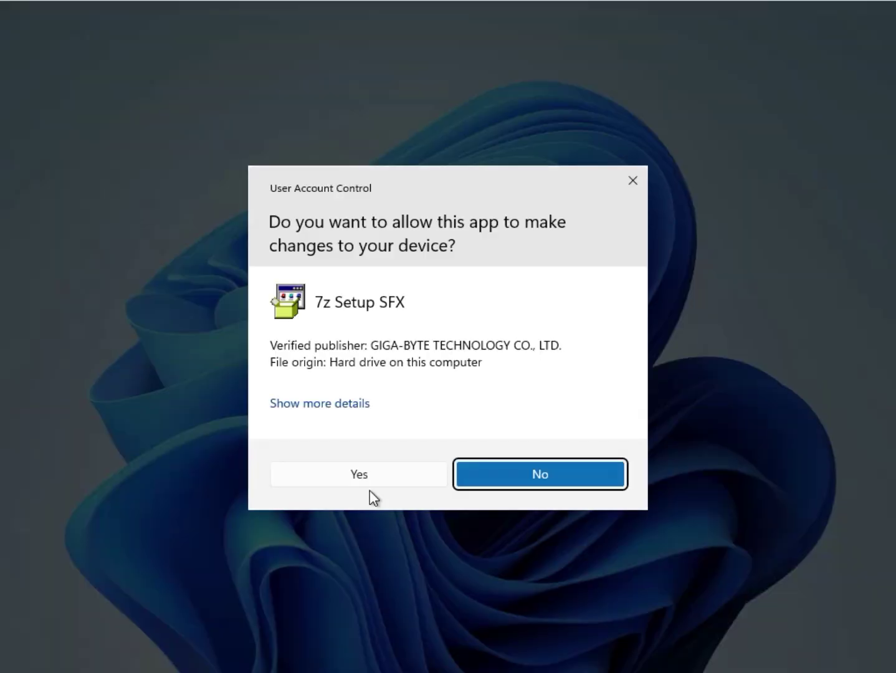
click(361, 477)
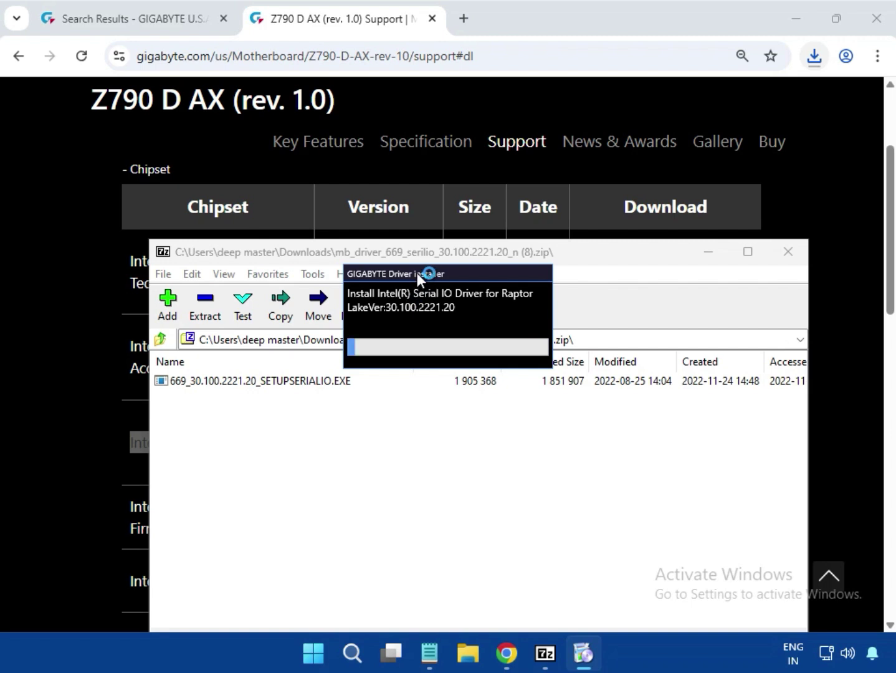
drag(417, 273, 417, 396)
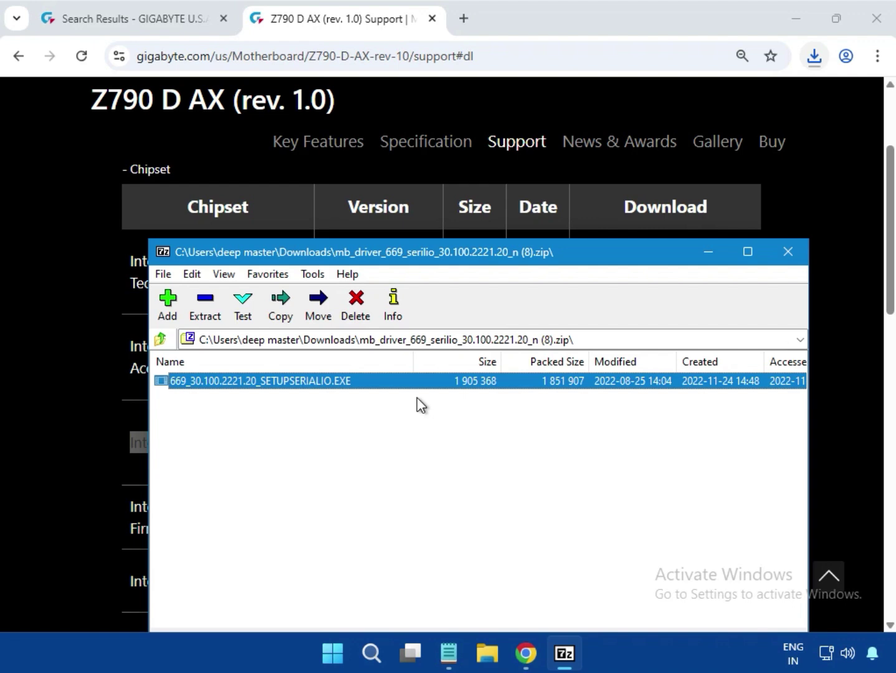
click(792, 261)
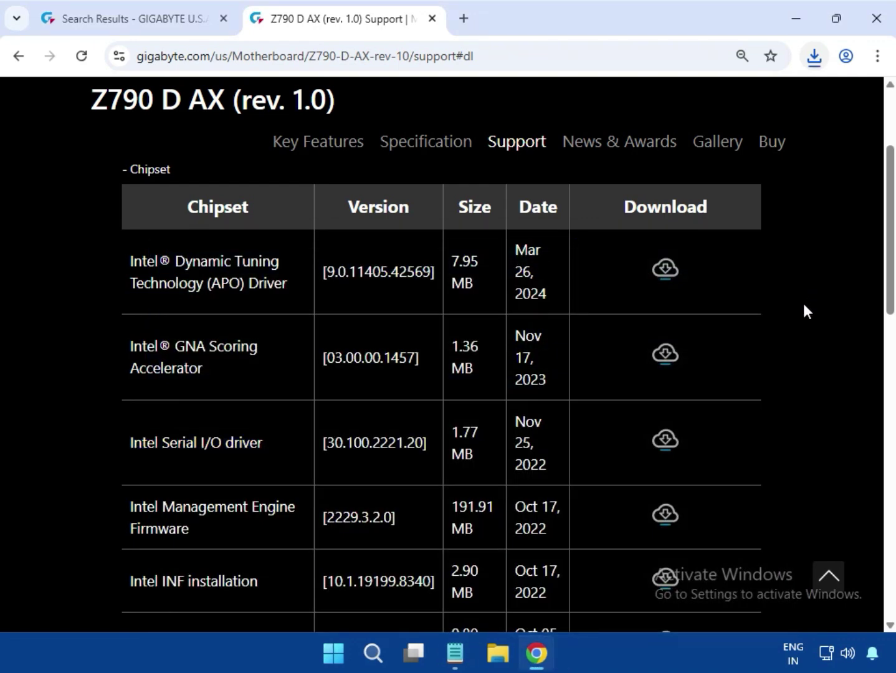
- Download the Intel INF installation package version 10.1.19199.8340 from the Chipset drivers
scroll(683, 371, down, 1)
scroll(684, 377, down, 1)
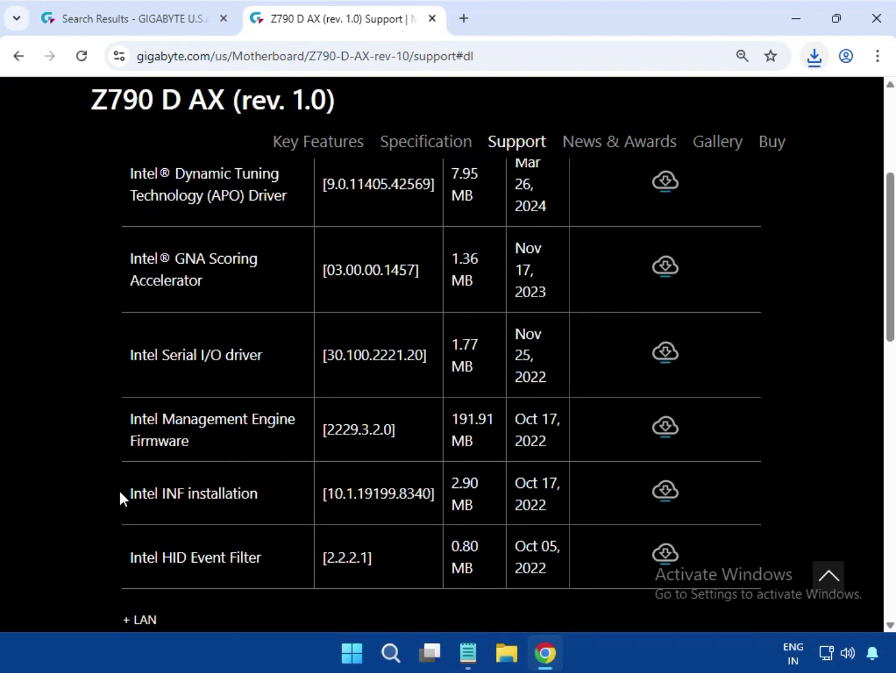
drag(120, 490, 252, 494)
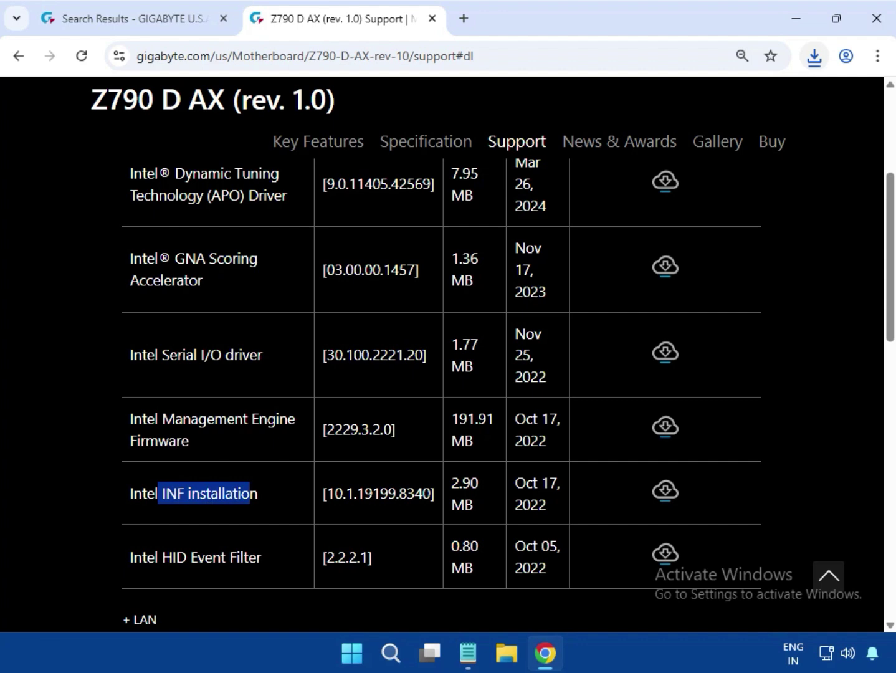
click(662, 492)
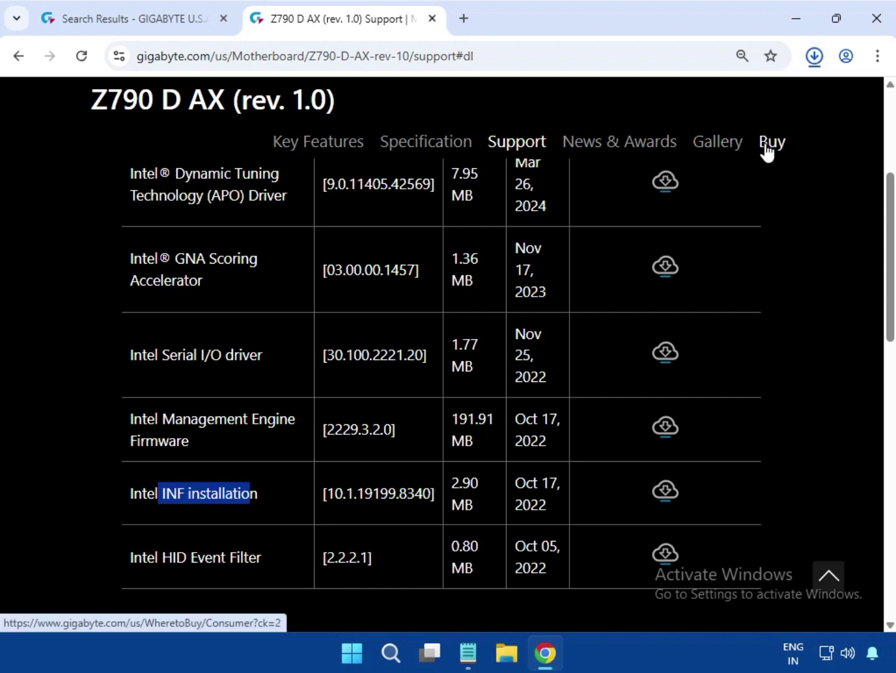
- Run mb_driver_665_infupdate_10.1.19199.8340.exe from the downloaded archive, allow it to make changes, and close the archive after installation
click(677, 116)
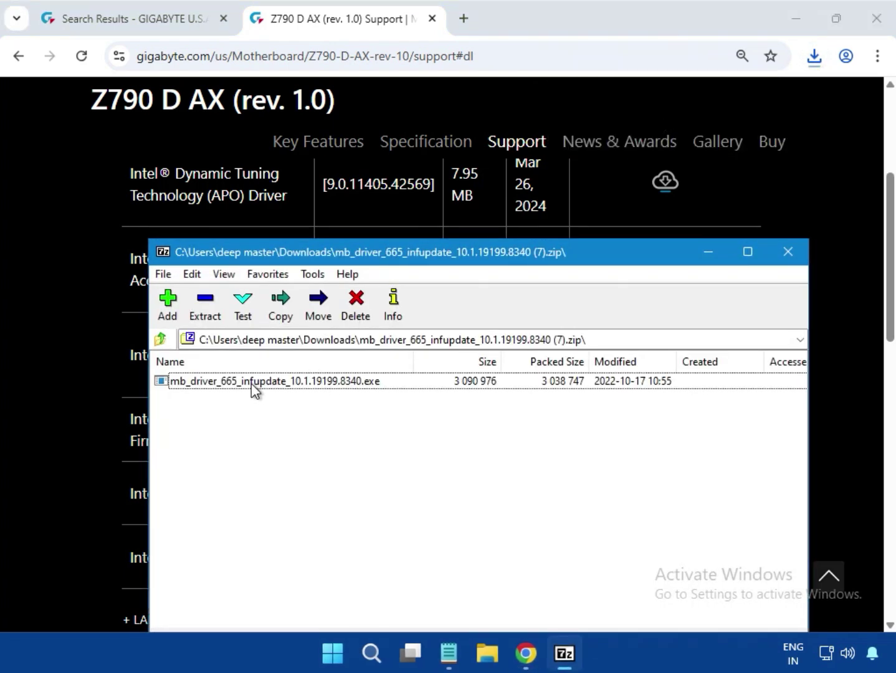
double_click(357, 383)
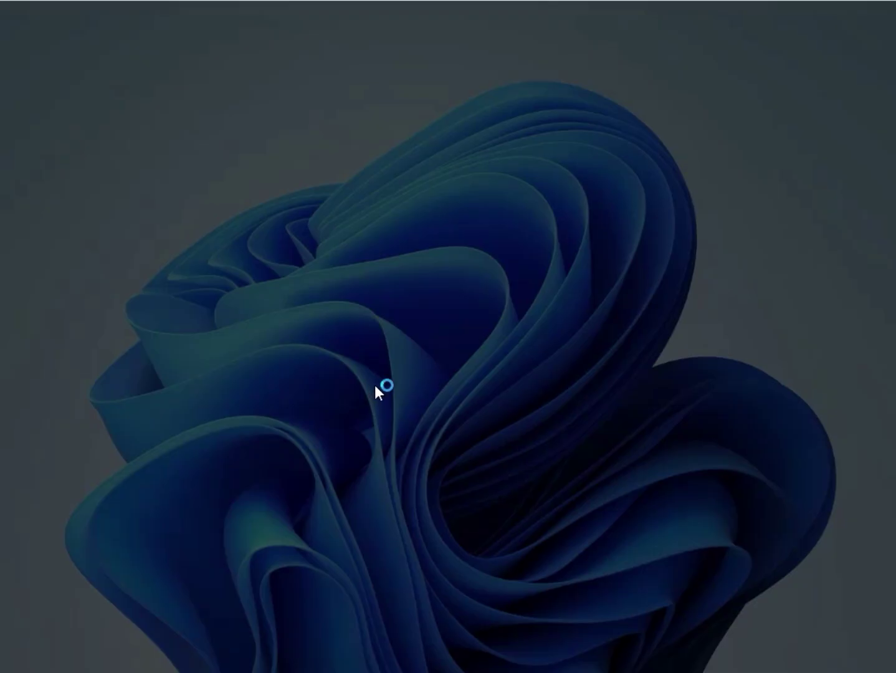
click(371, 480)
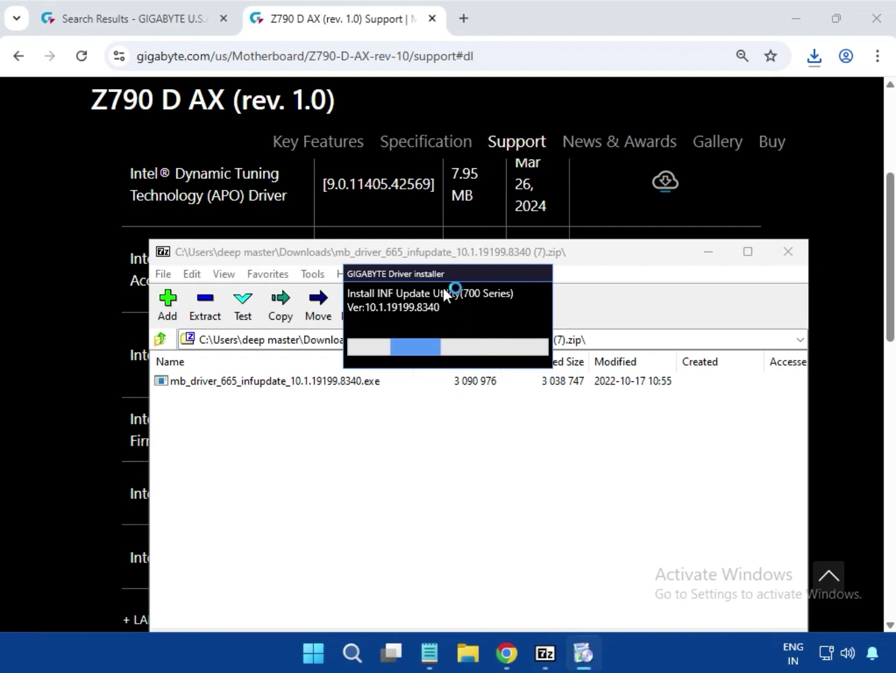
drag(440, 274, 454, 390)
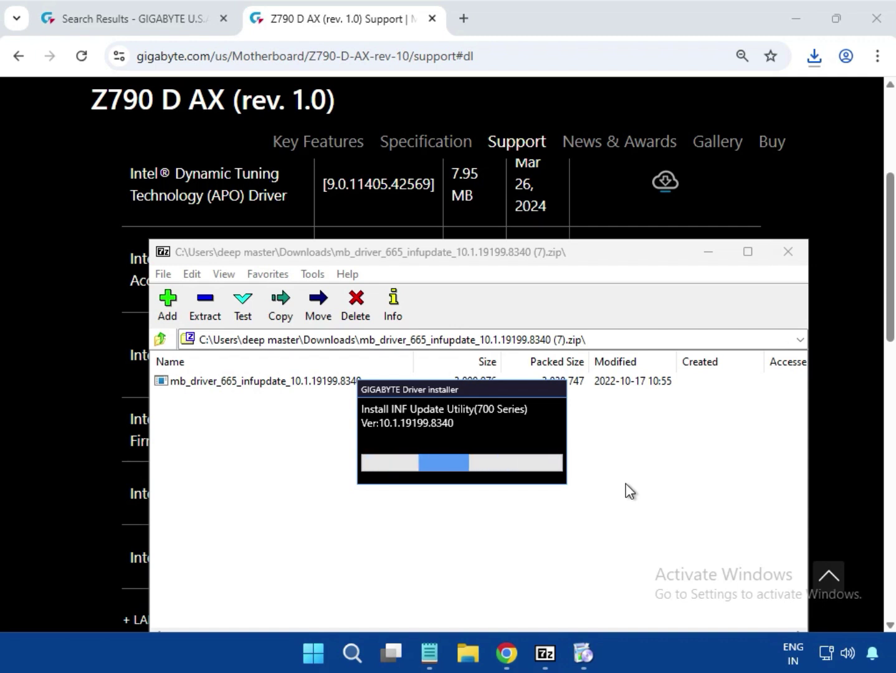
click(777, 257)
scroll(830, 299, down, 2)
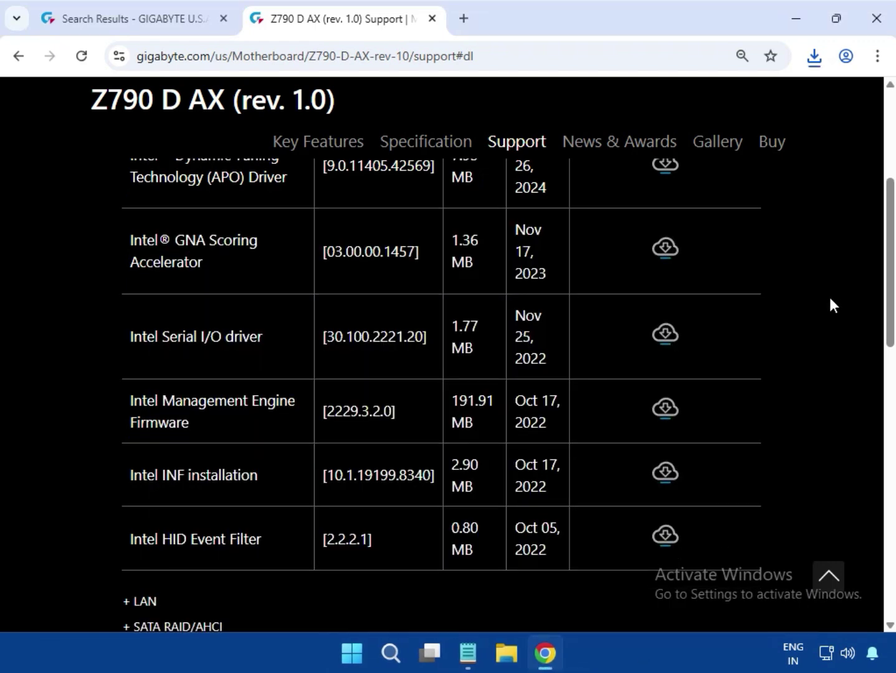
- Expand the LAN drivers and download the Realtek LAN Driver version 11.24.0318.2025
scroll(829, 342, up, 8)
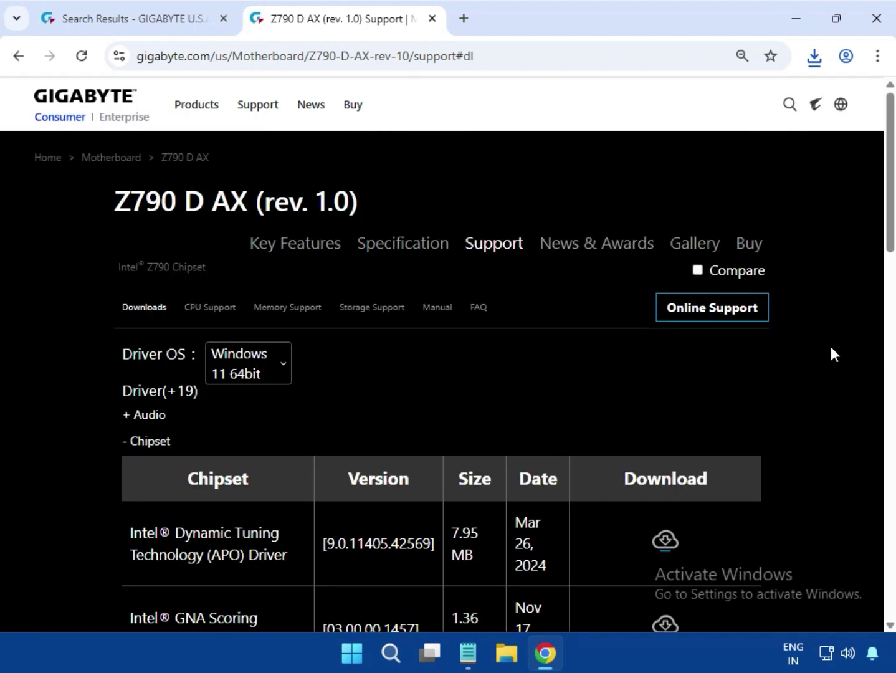
scroll(829, 359, down, 7)
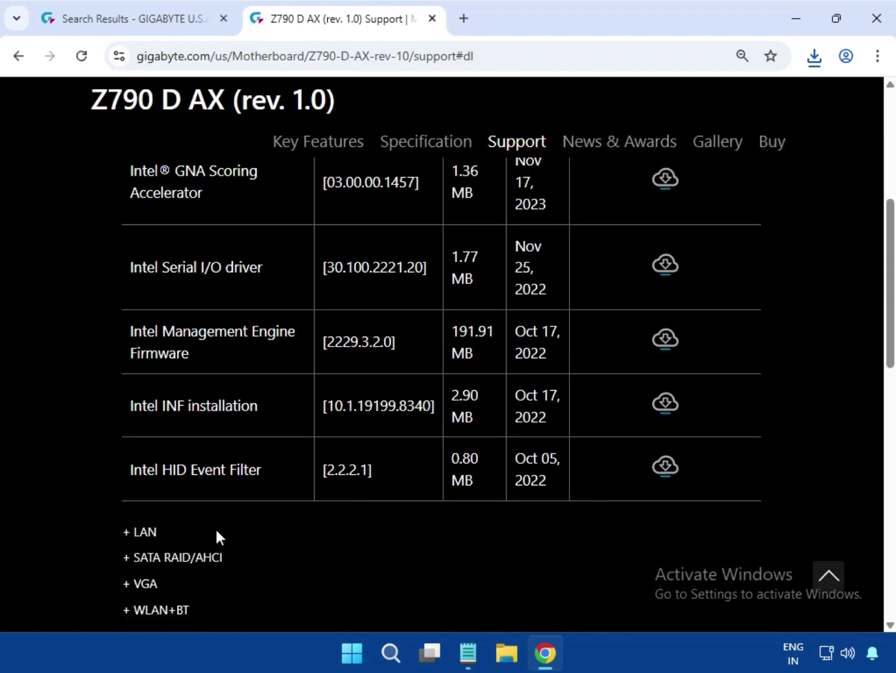
click(144, 533)
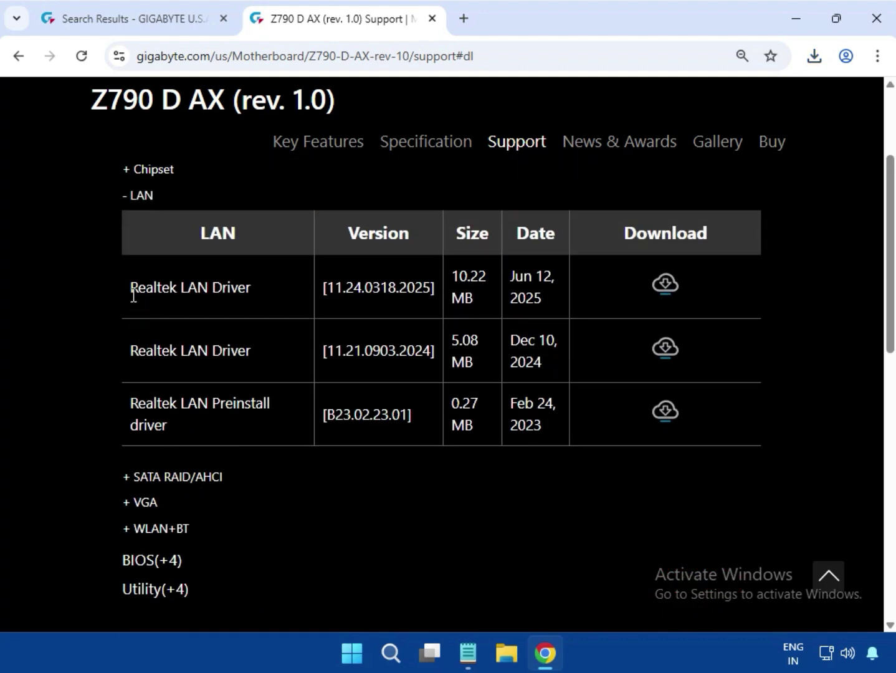
drag(130, 287, 569, 279)
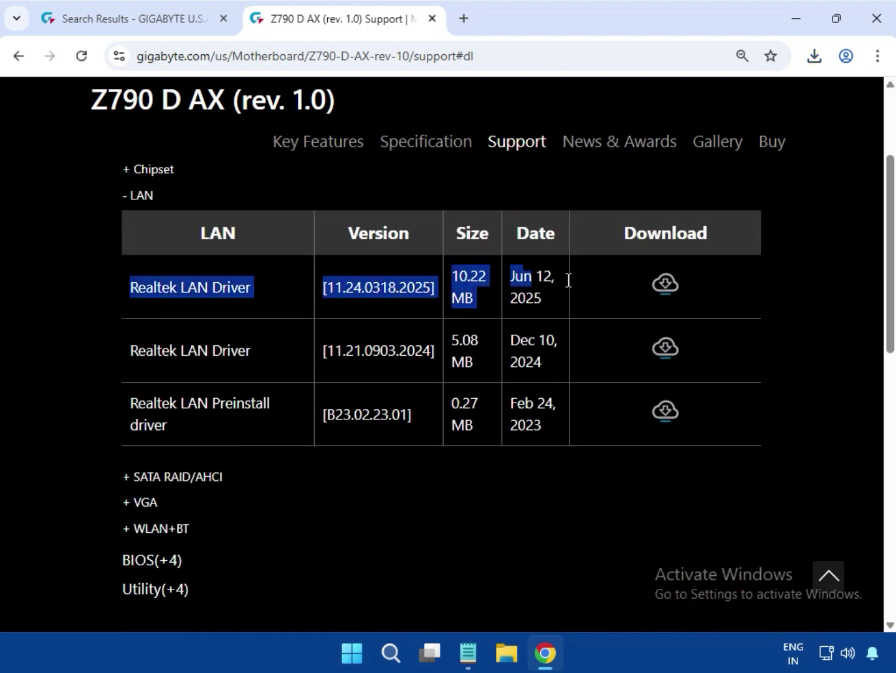
click(666, 286)
click(790, 318)
- Run mb_driver_654_w11_11.24.0318.2025.exe from the downloaded archive, allow it to make changes, and close the archive after installation
click(813, 56)
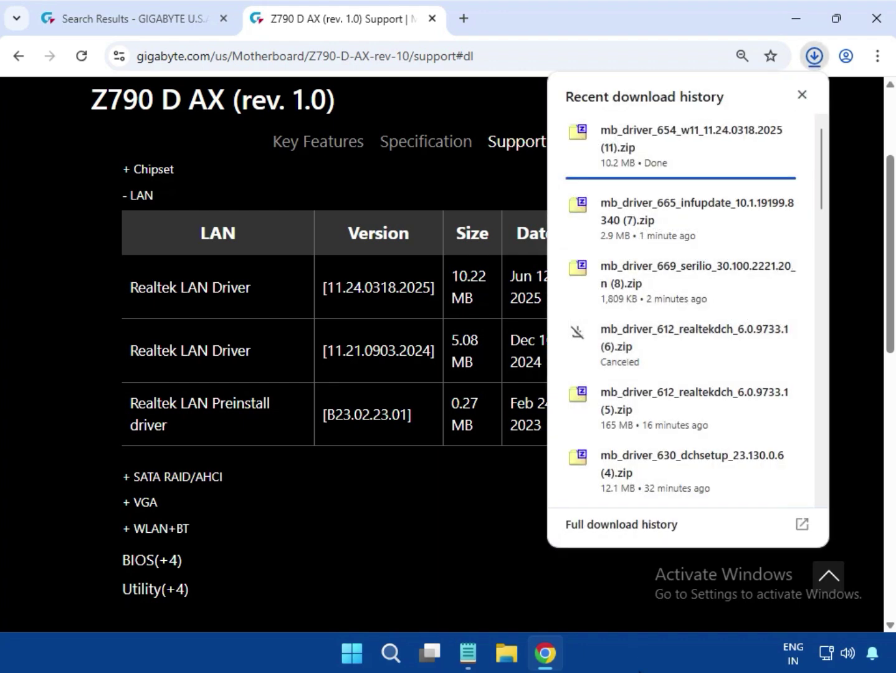
mouse_move(643, 150)
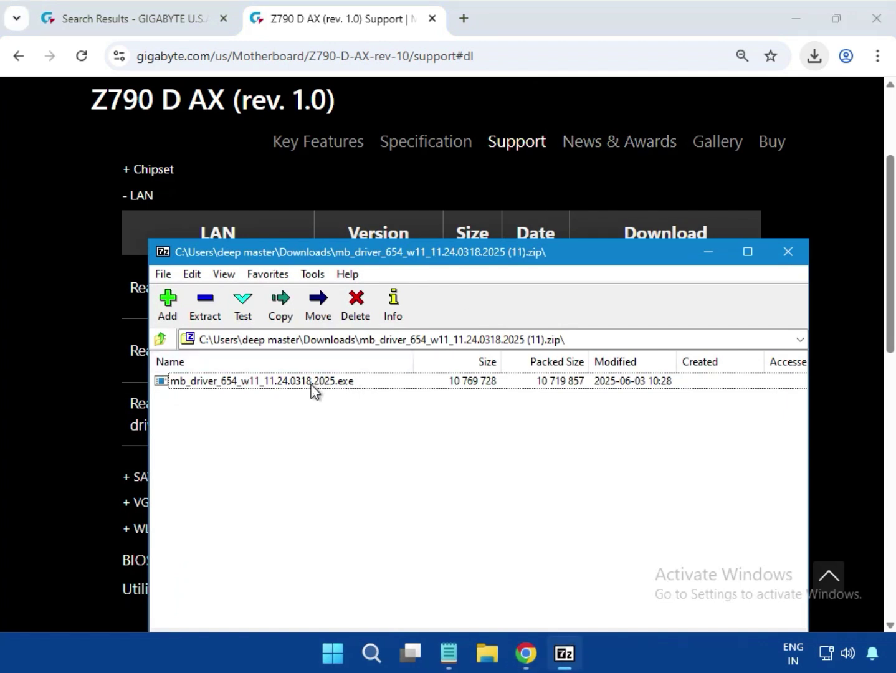
click(310, 383)
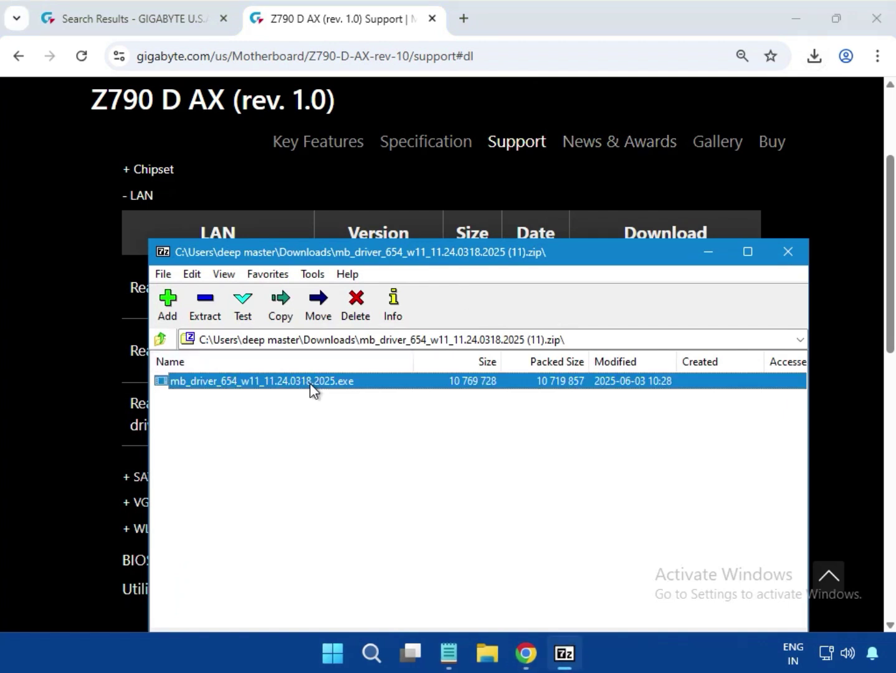
double_click(309, 383)
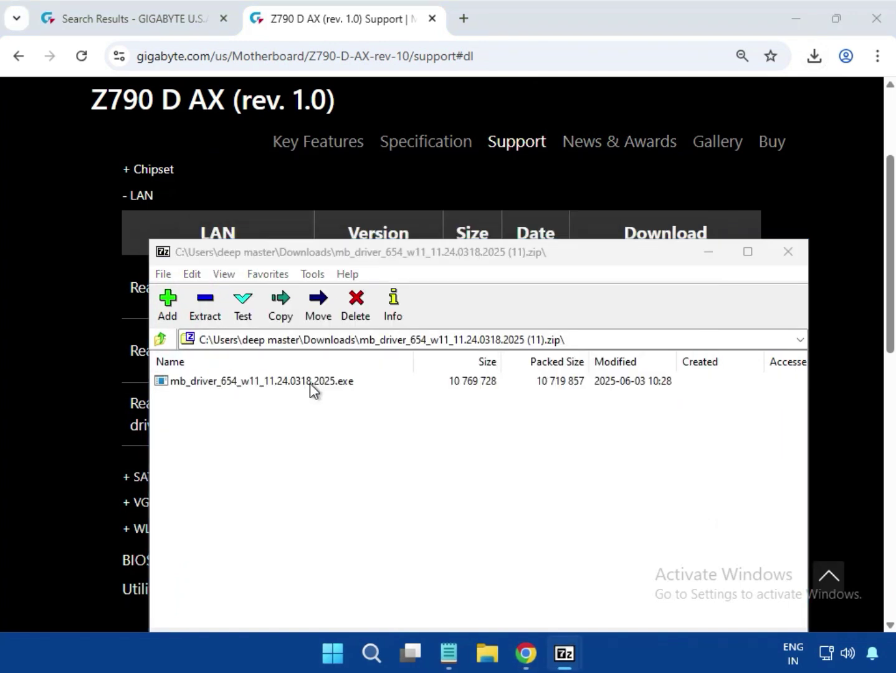
click(309, 383)
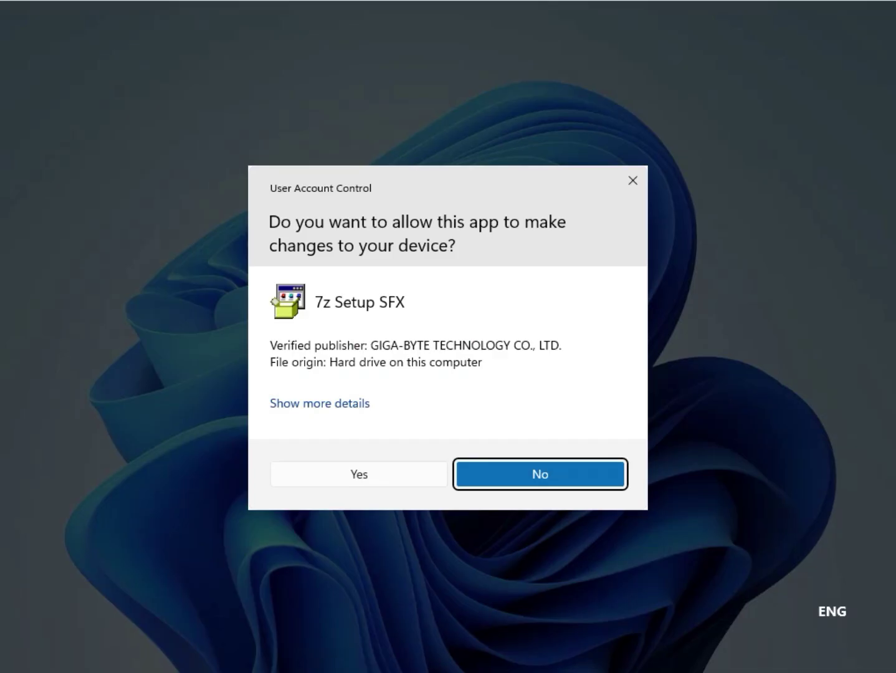
click(387, 471)
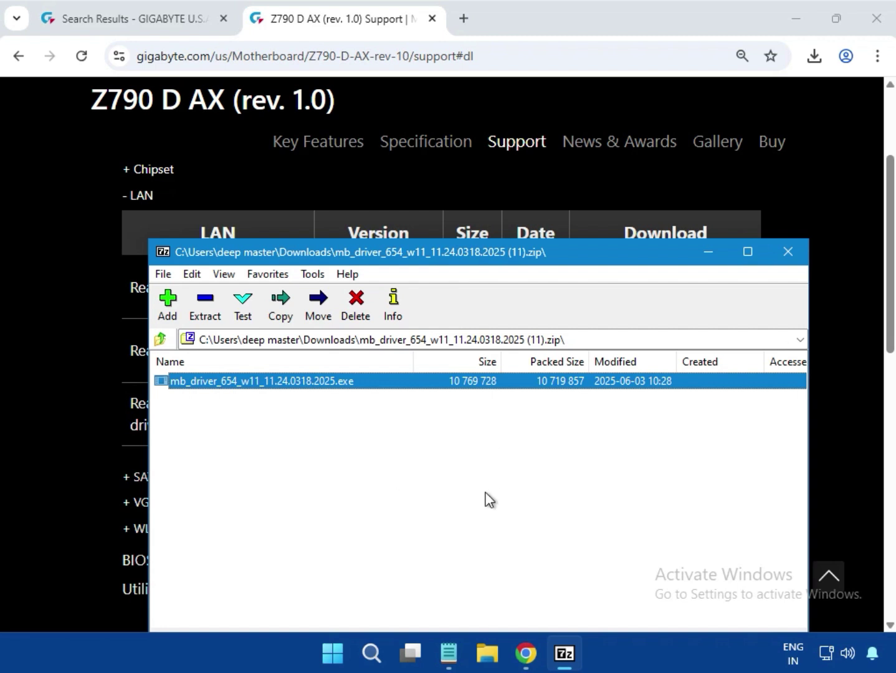
click(792, 245)
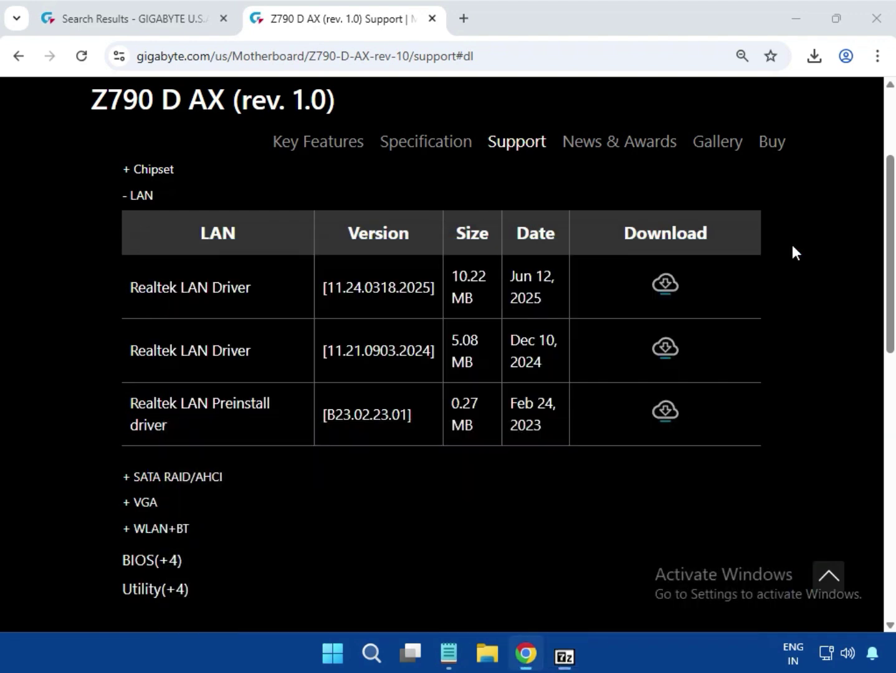
- Expand the VGA drivers, download the Intel Graphic Driver version 31.0.101.3302, and check the download's progress
scroll(791, 311, up, 4)
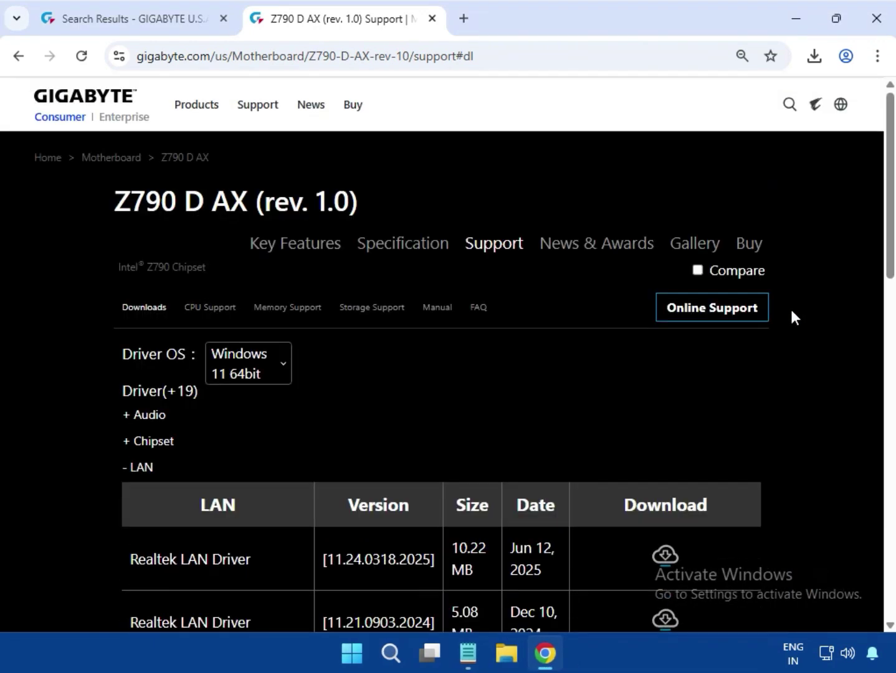
scroll(790, 311, down, 6)
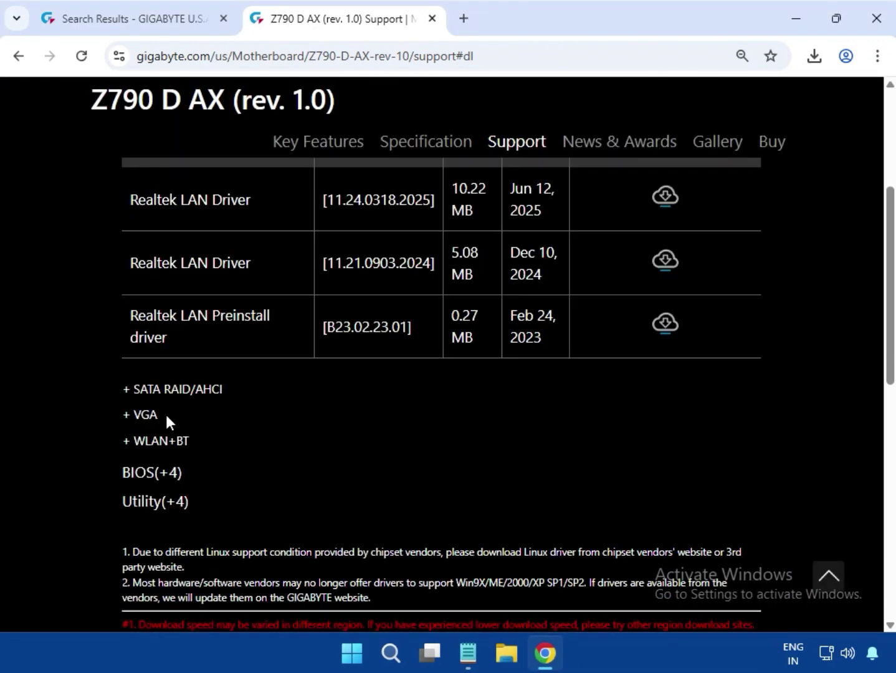
click(129, 413)
scroll(234, 444, up, 3)
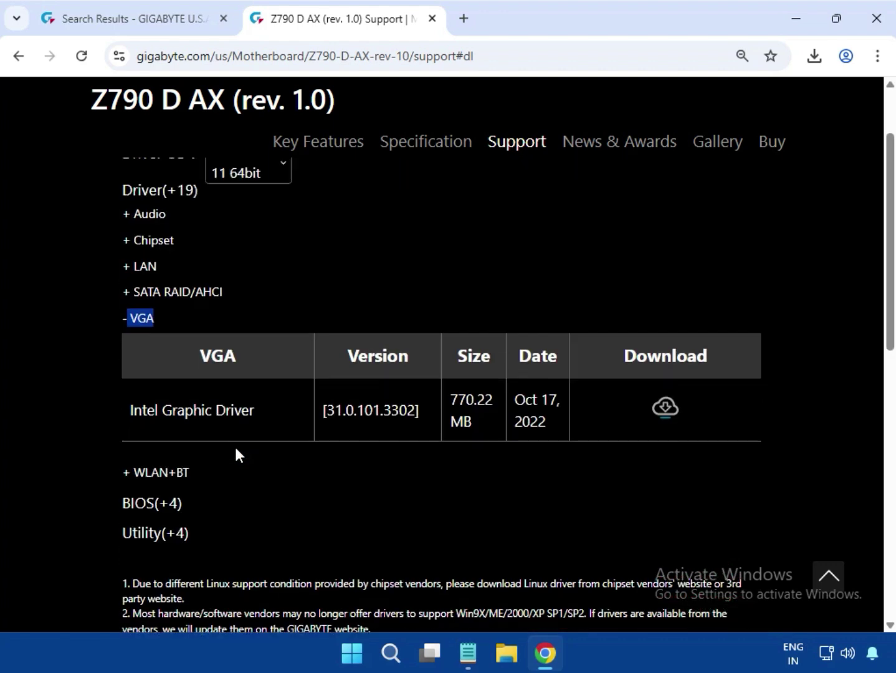
drag(131, 426, 672, 429)
click(665, 426)
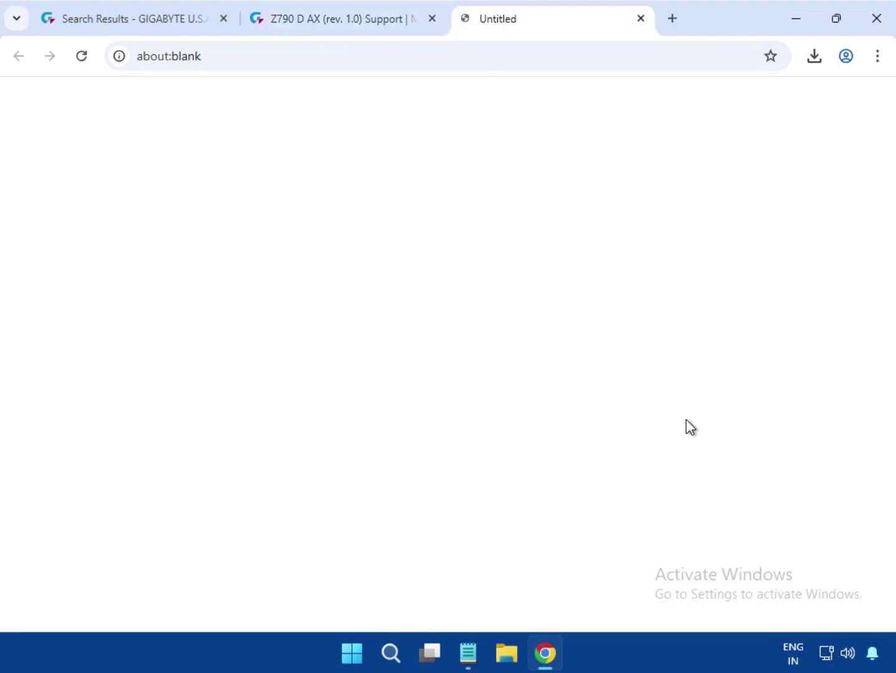
click(363, 33)
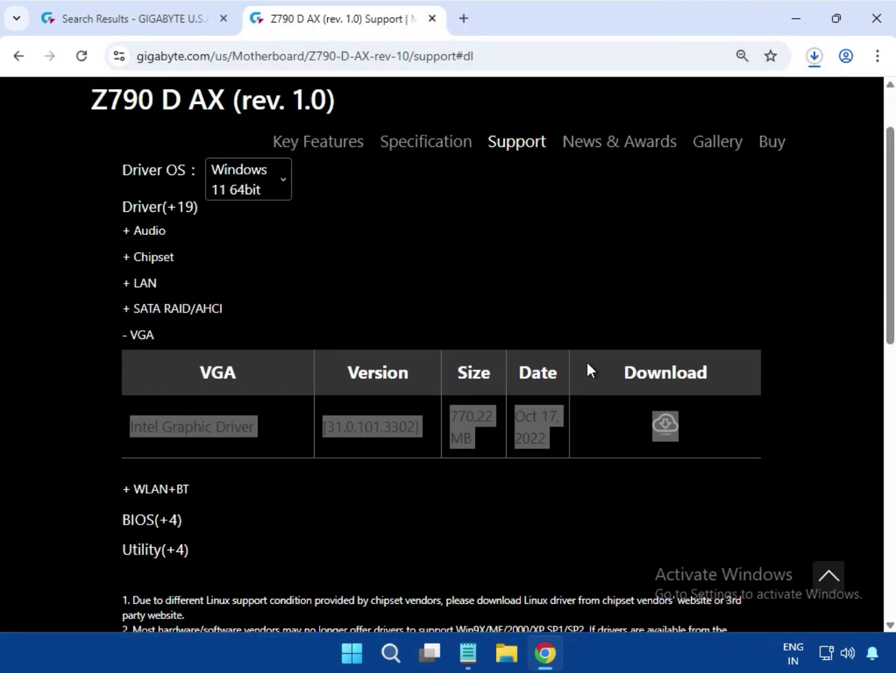
click(764, 438)
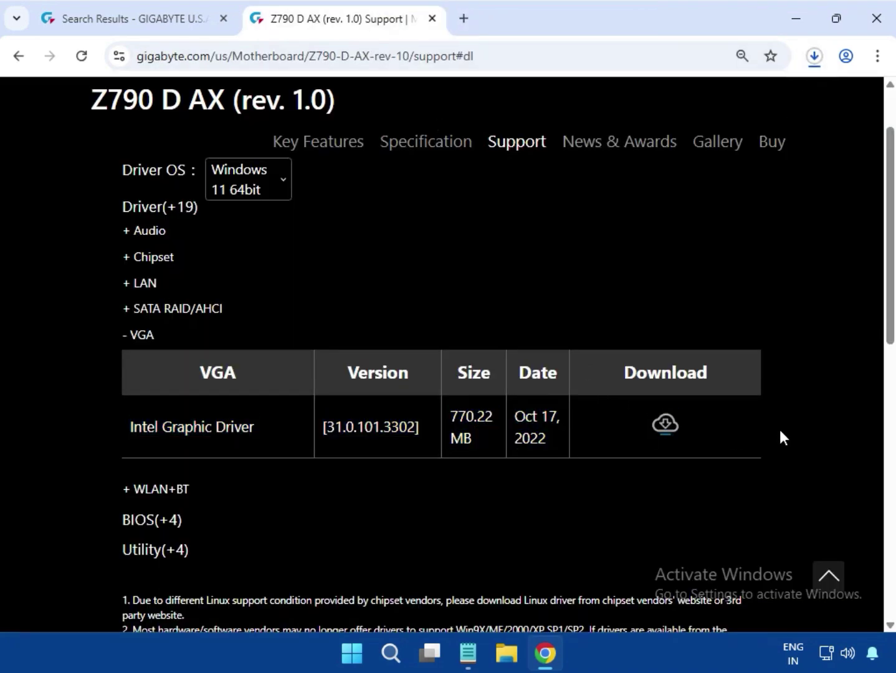
click(819, 67)
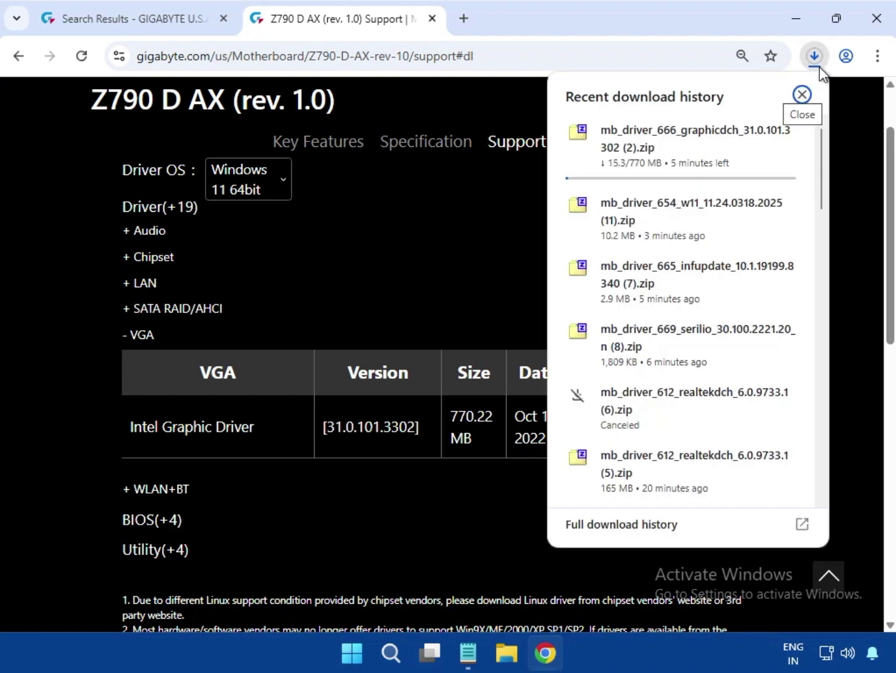
- Run mb_driver_666_graphicdch_31.0.101.3302.exe from the downloaded archive, allow it to make changes, and close the archive after installation
scroll(697, 610, up, 3)
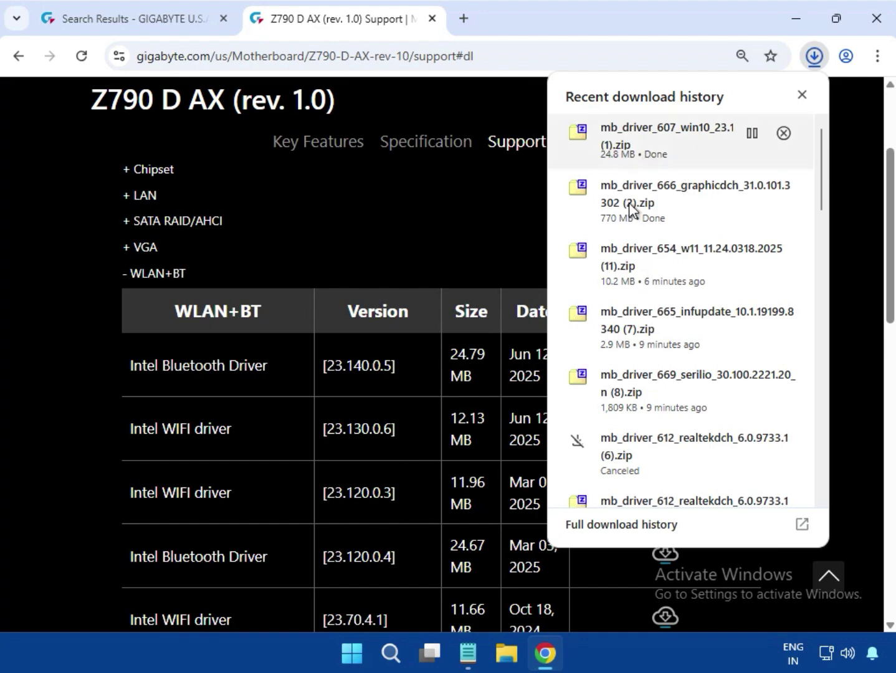
click(635, 207)
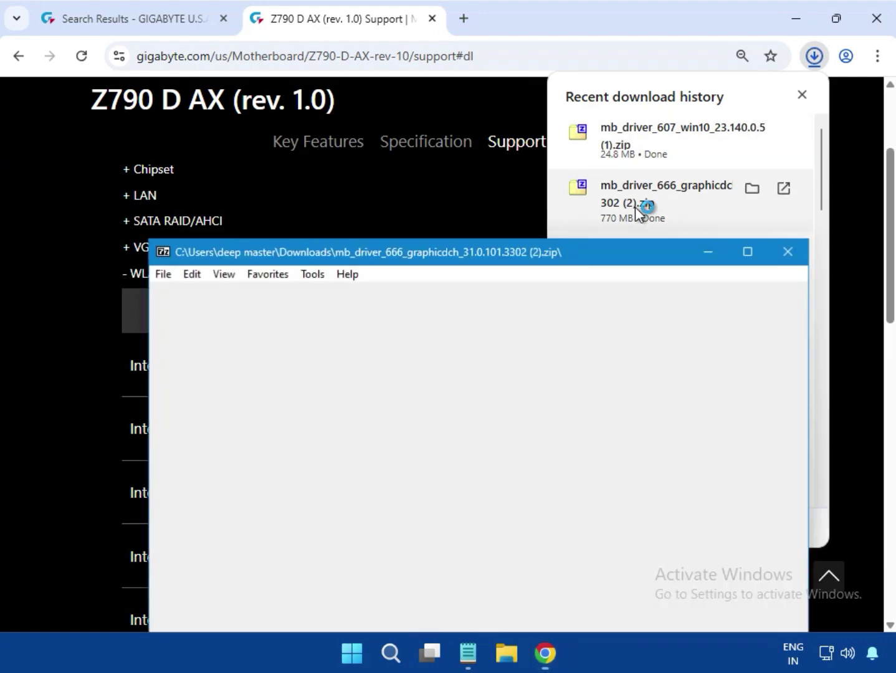
double_click(334, 384)
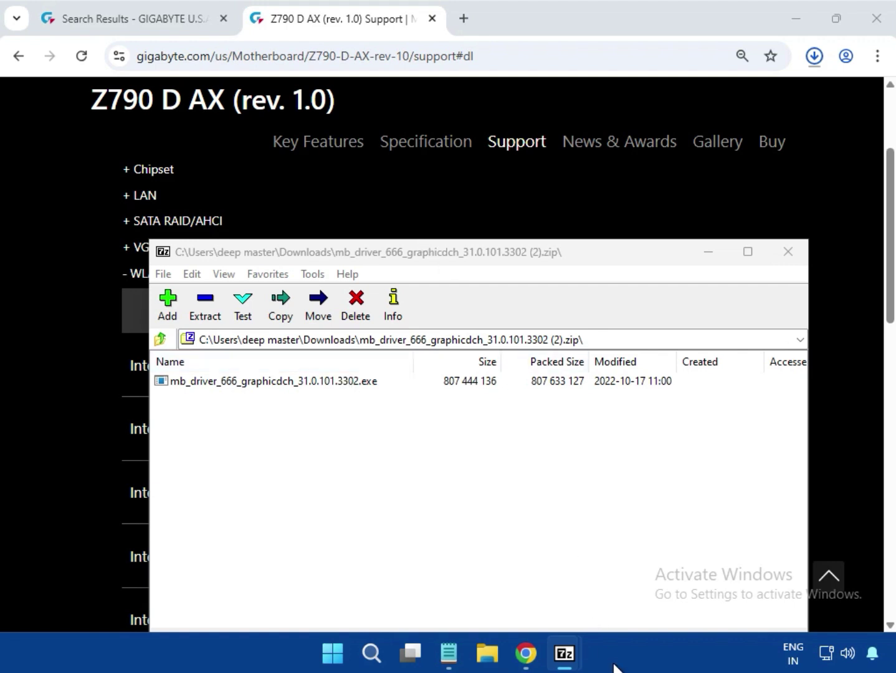
click(273, 382)
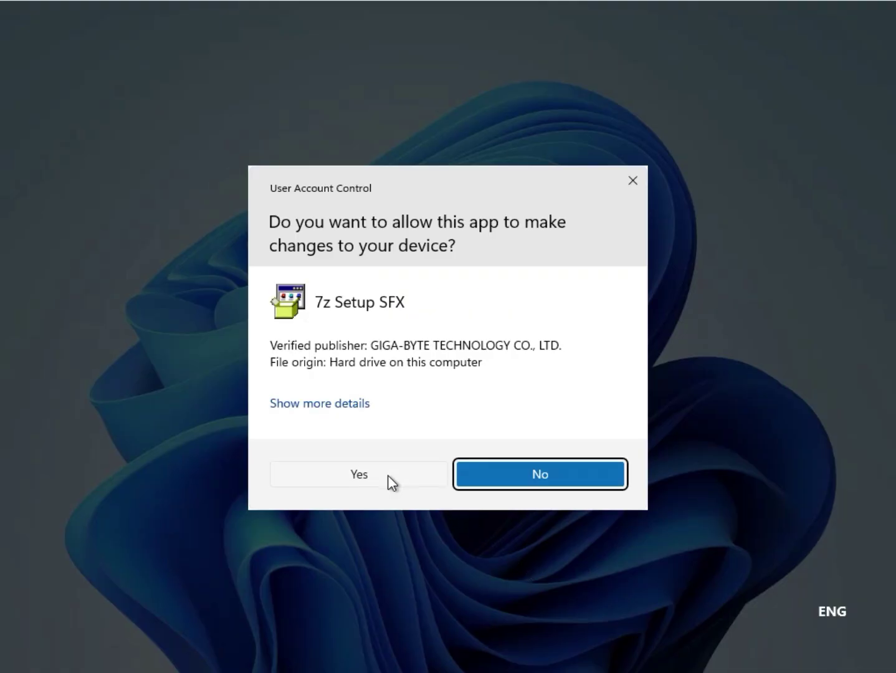
click(388, 474)
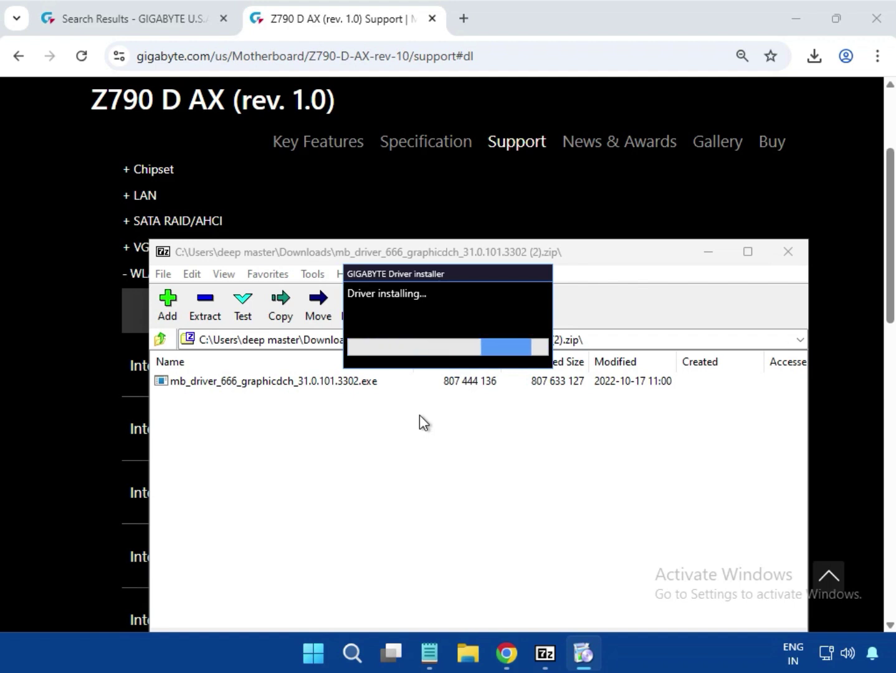
click(787, 252)
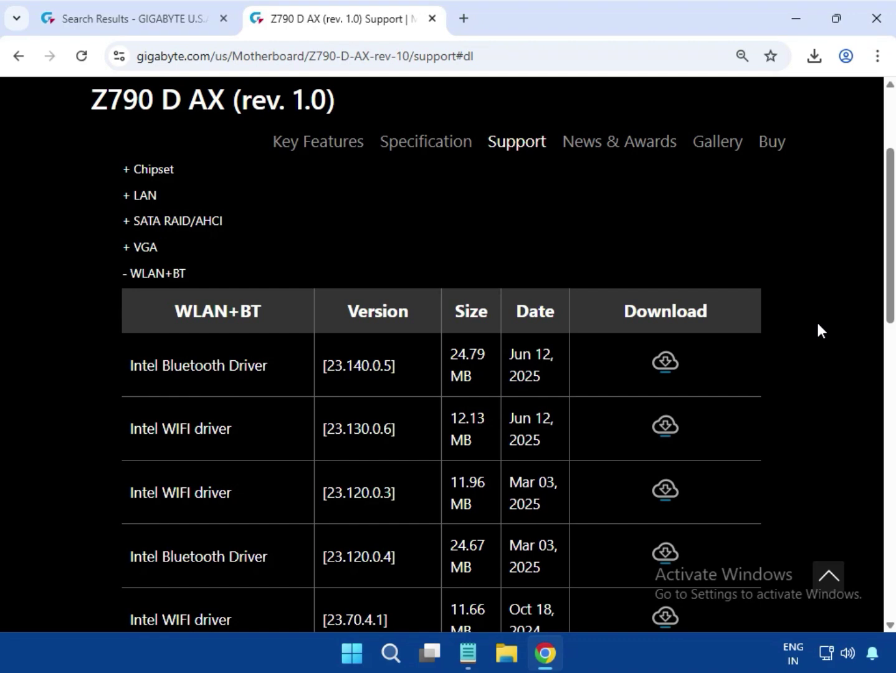
- Download the Intel WIFI driver version 23.130.0.6 from the WLAN+BT drivers
scroll(800, 504, up, 4)
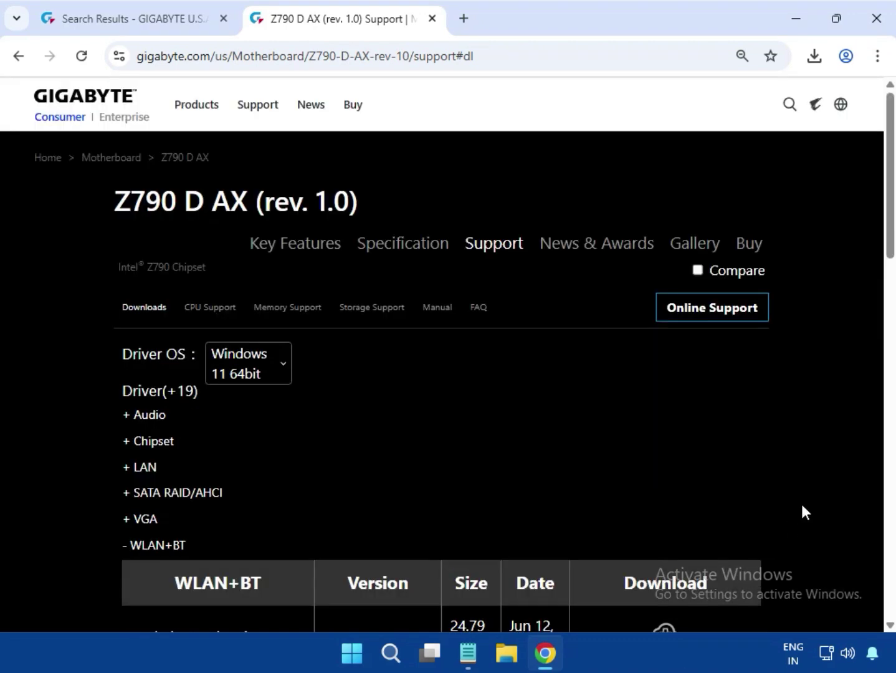
scroll(743, 474, down, 2)
scroll(474, 502, down, 2)
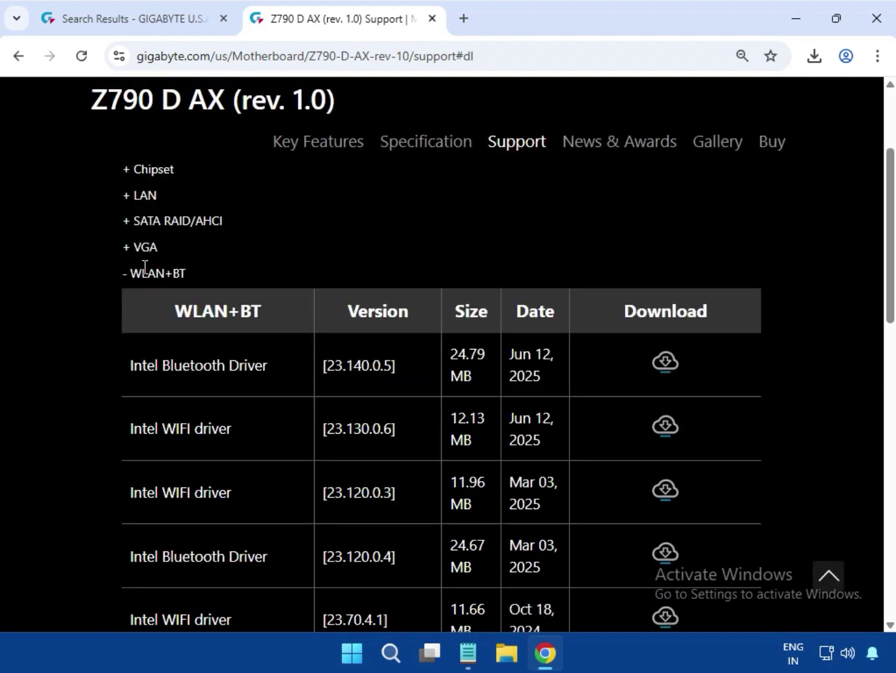
double_click(144, 272)
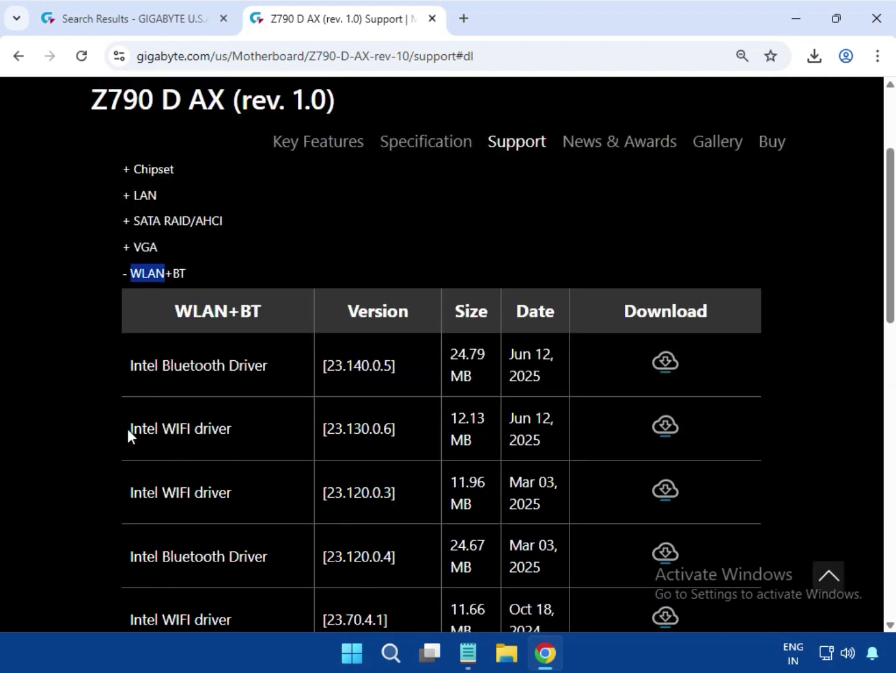
drag(128, 428, 271, 429)
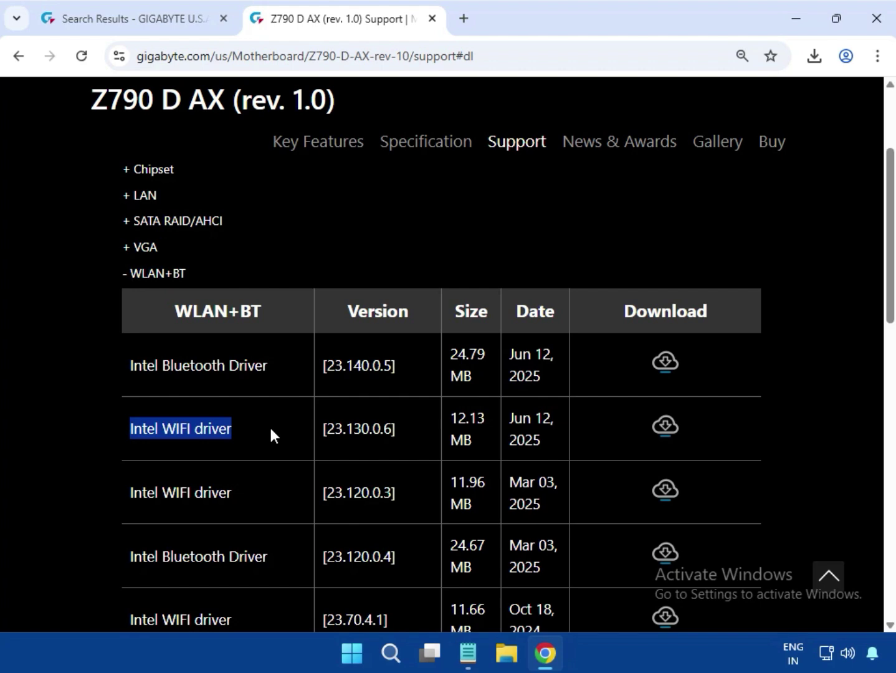
click(675, 429)
- Run mb_driver_630_dchsetup_23.130.0.6.exe from the downloaded archive and allow it to make changes
click(808, 65)
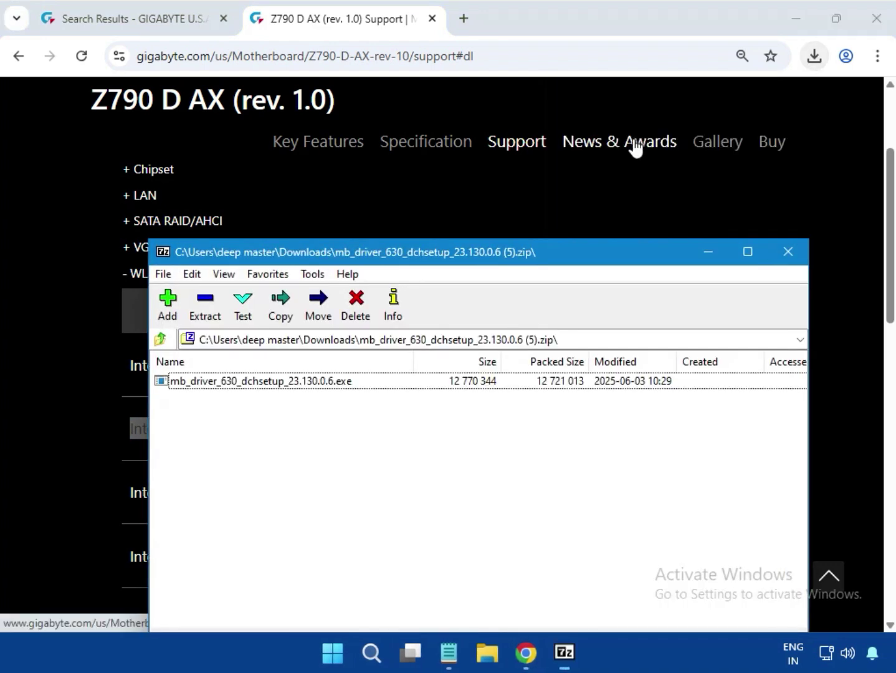
double_click(282, 382)
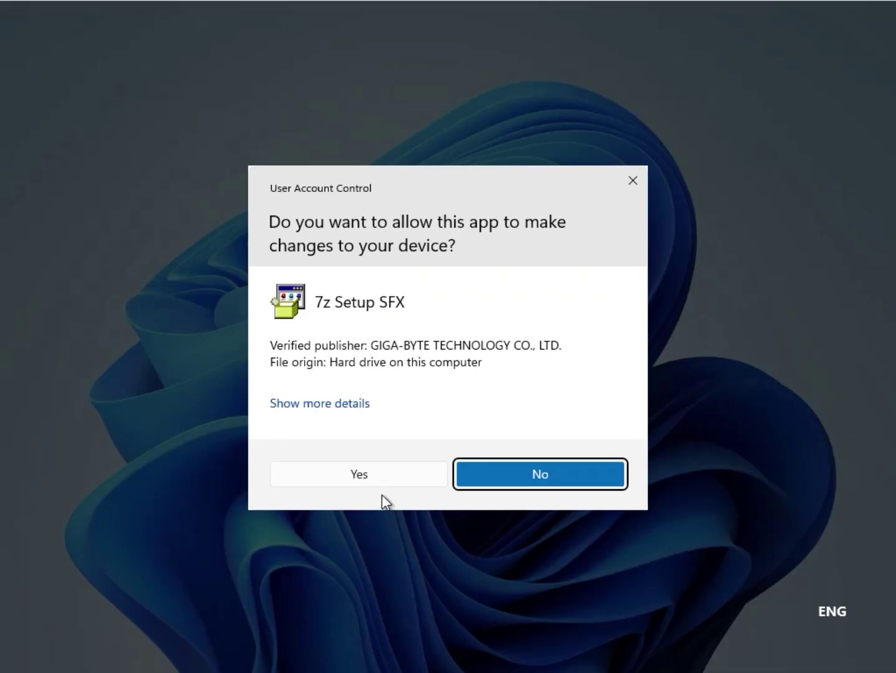
click(377, 479)
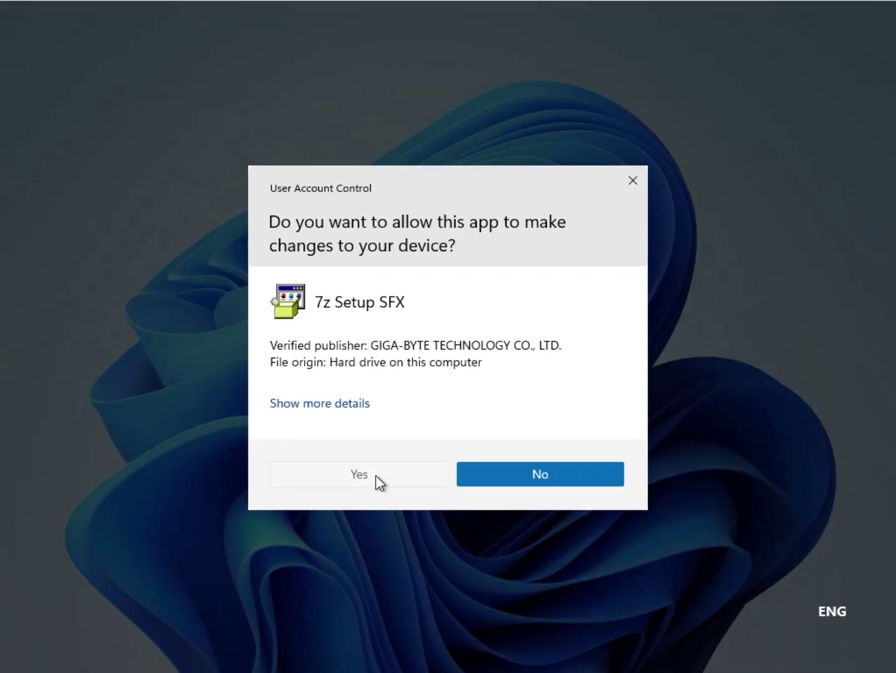